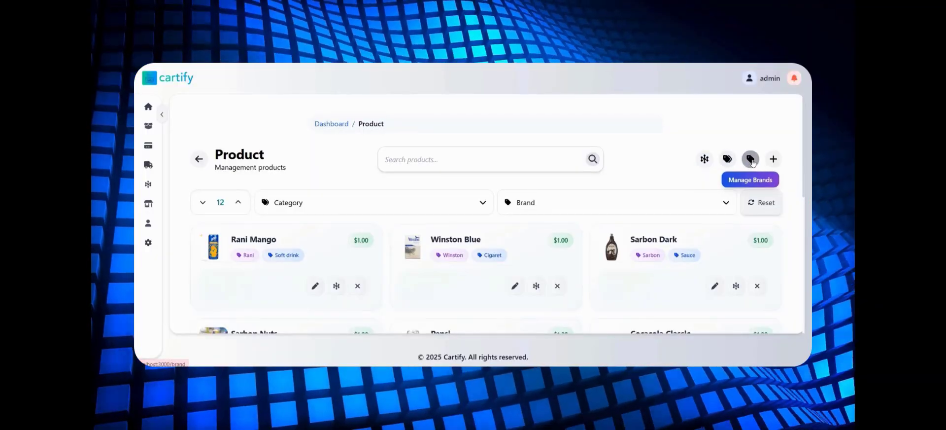
- Open brand management and add a new brand named "Lays"
mouse_move(803, 159)
left_mouse_down()
mouse_move(804, 250)
mouse_move(810, 149)
left_mouse_up()
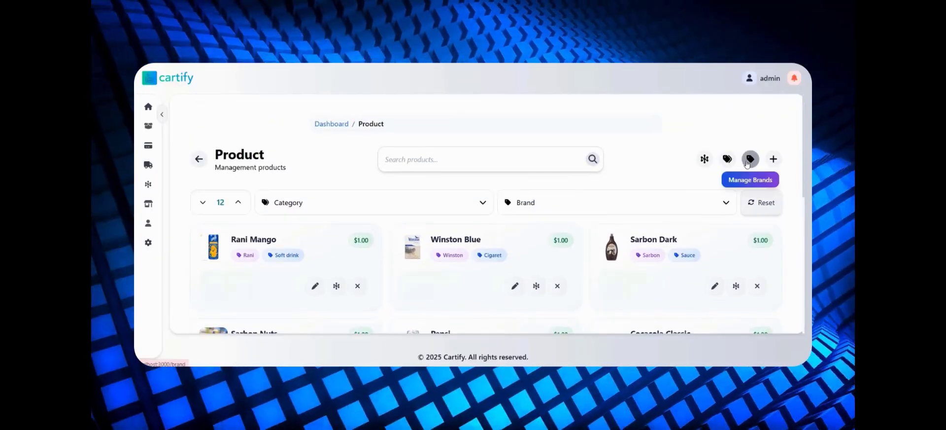
left_click(746, 164)
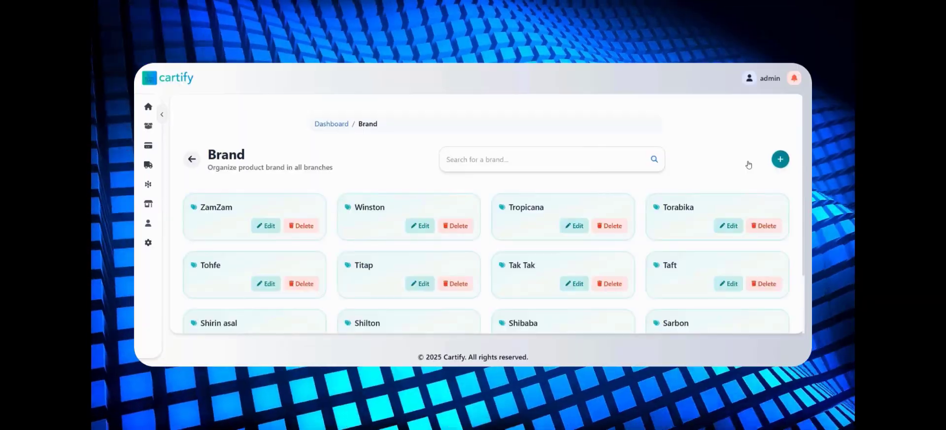
left_click(524, 159)
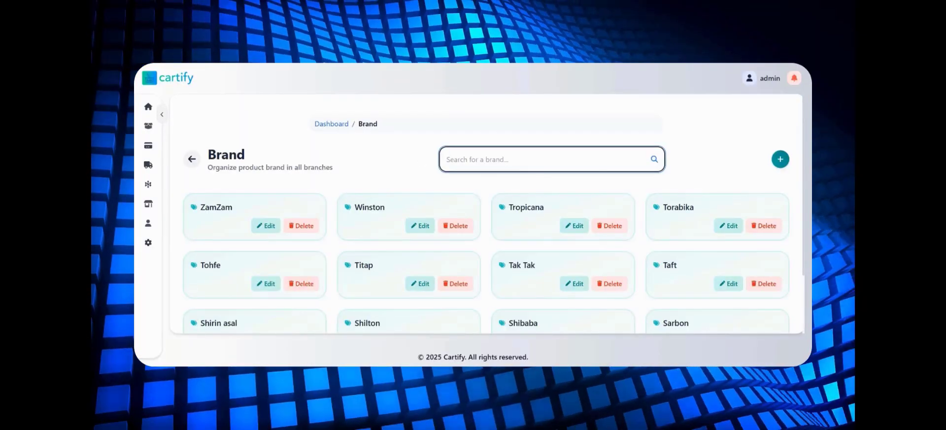
left_click(780, 159)
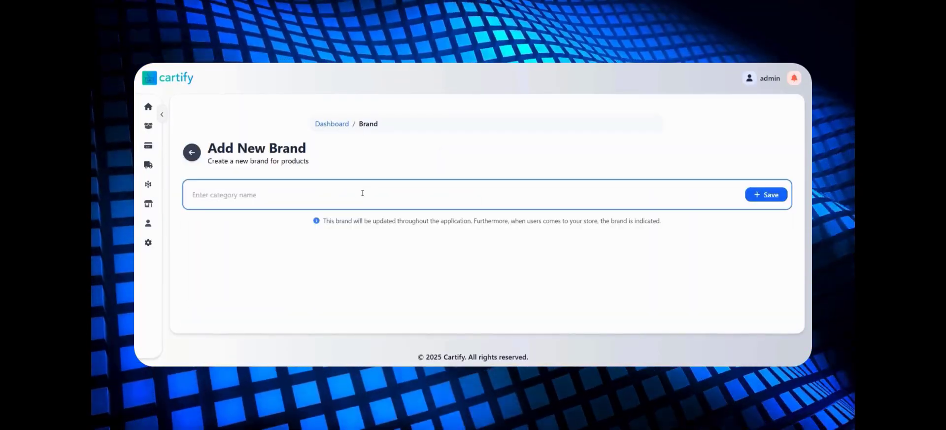
type("Lays")
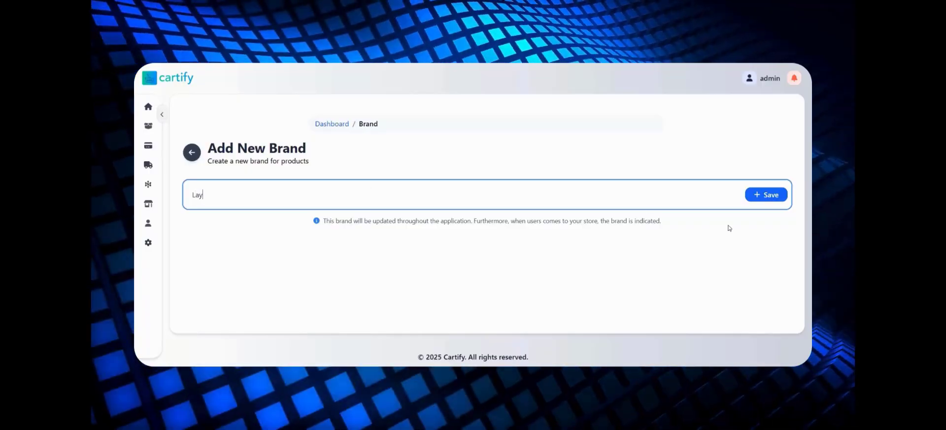
left_click(762, 198)
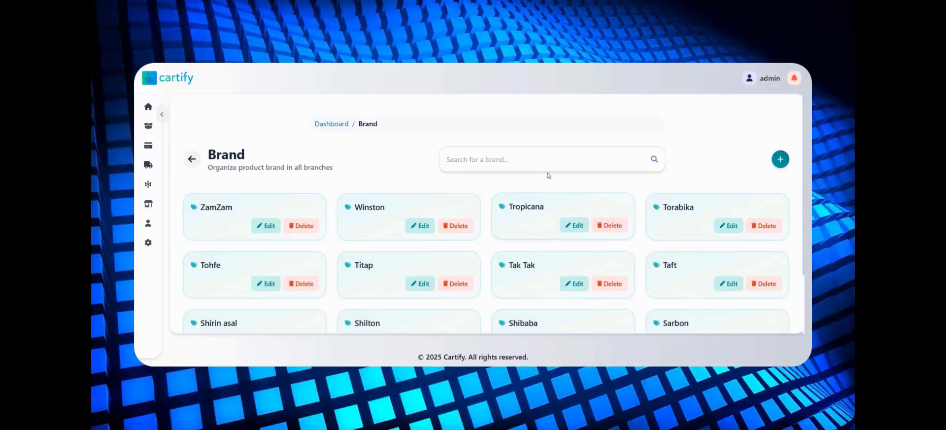
- Search the brands for "lay", view the edit form of the Lays brand, and return to the brand list without changes
left_click(552, 170)
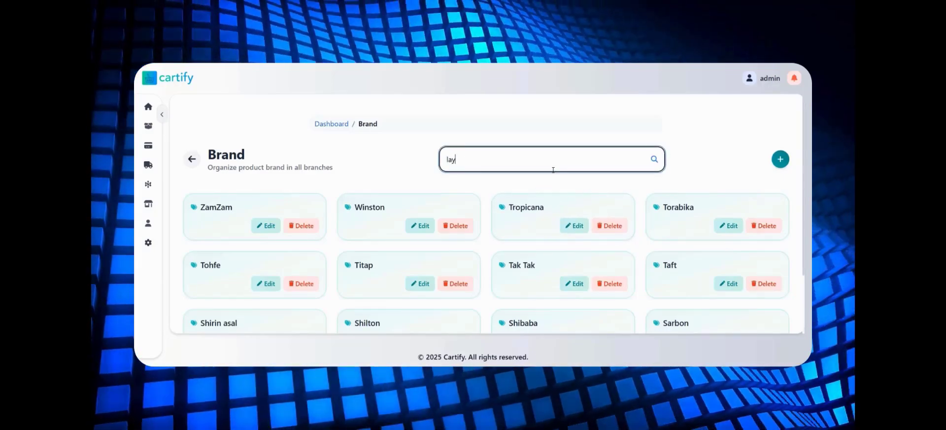
left_click(654, 160)
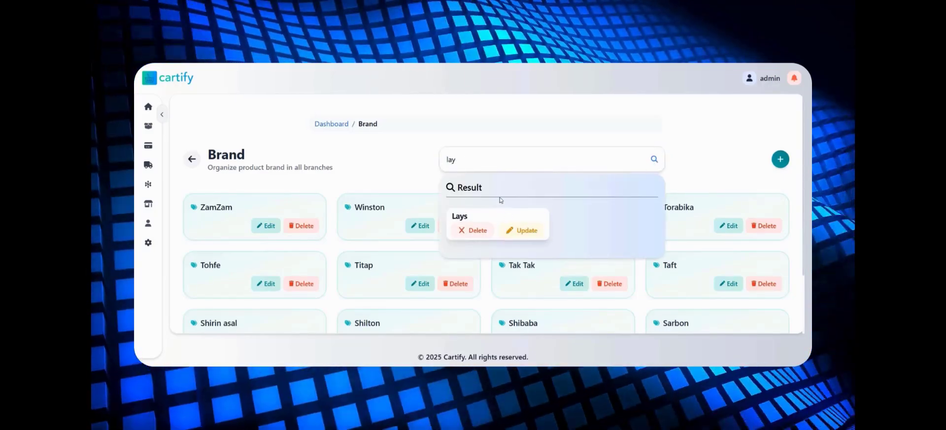
left_click(512, 236)
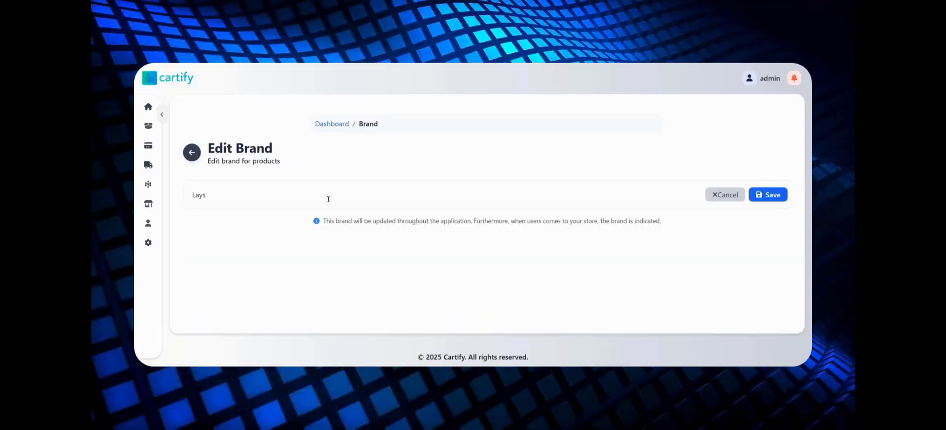
left_click(199, 154)
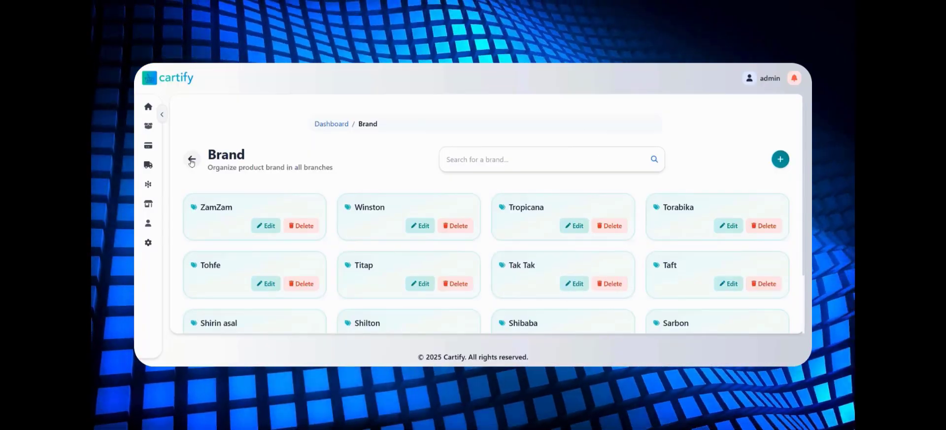
- Open category management from the dashboard and view the Cleaner category's edit form and the new-category form without saving
left_click(188, 158)
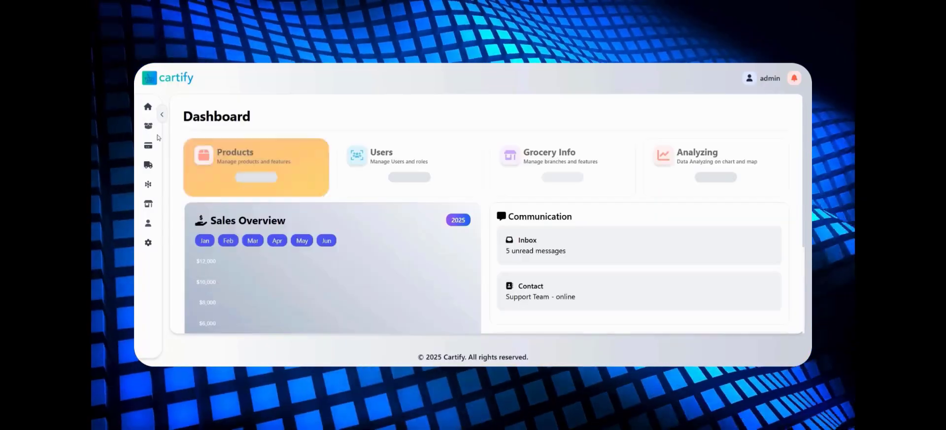
left_click(161, 115)
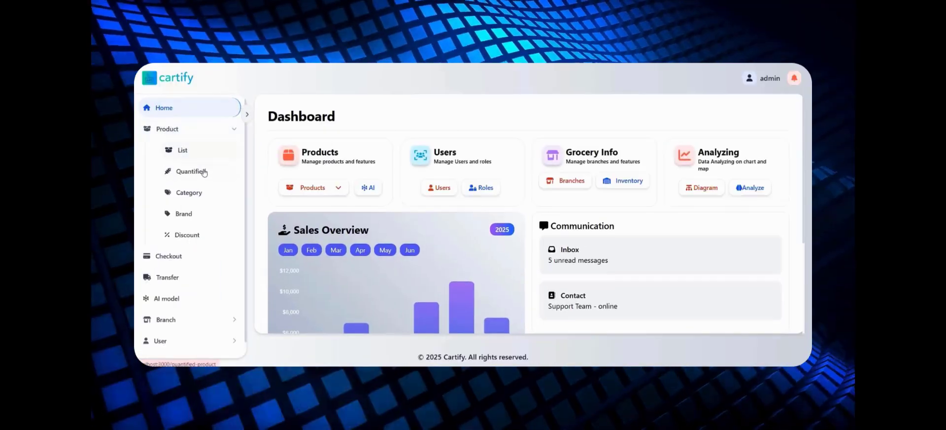
left_click(191, 193)
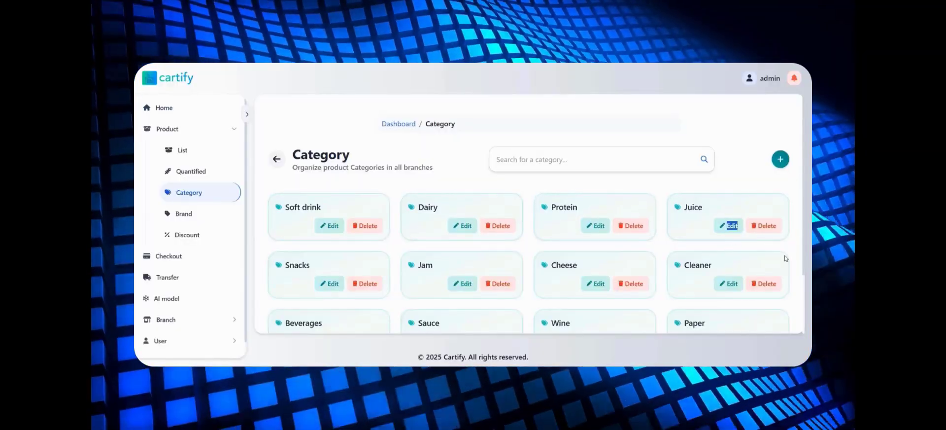
left_click(728, 283)
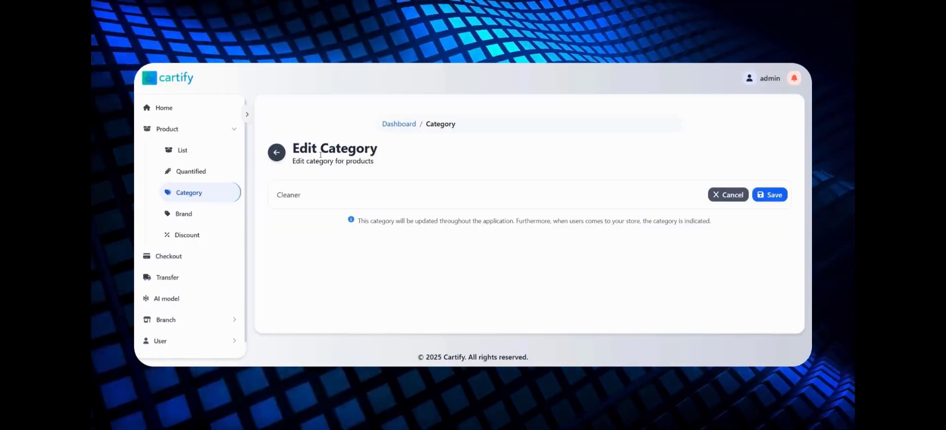
left_click(276, 153)
left_click(779, 159)
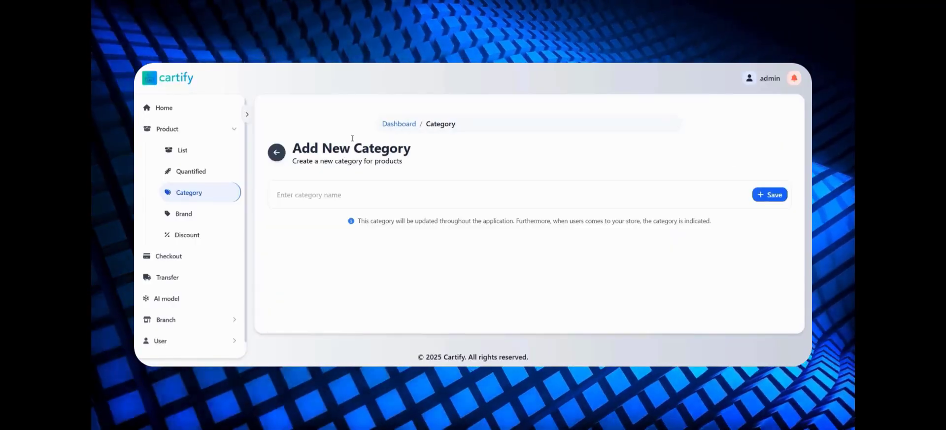
left_click(276, 153)
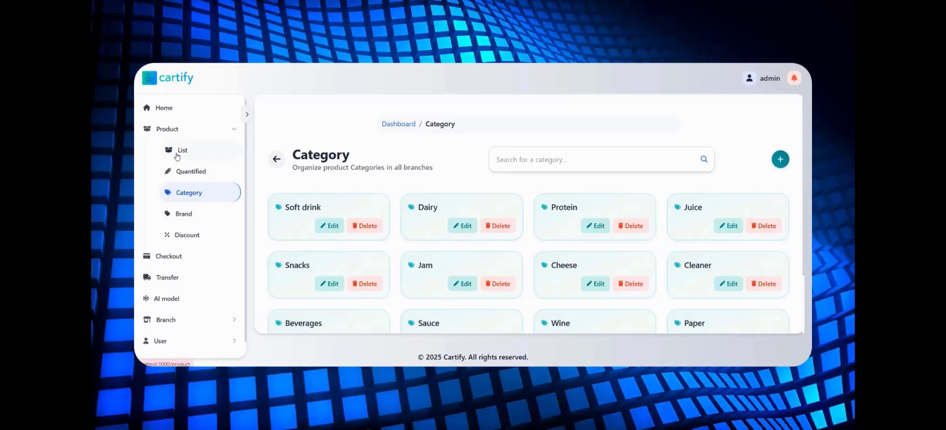
- Open the product list and collapse the navigation sidebar
left_click(177, 151)
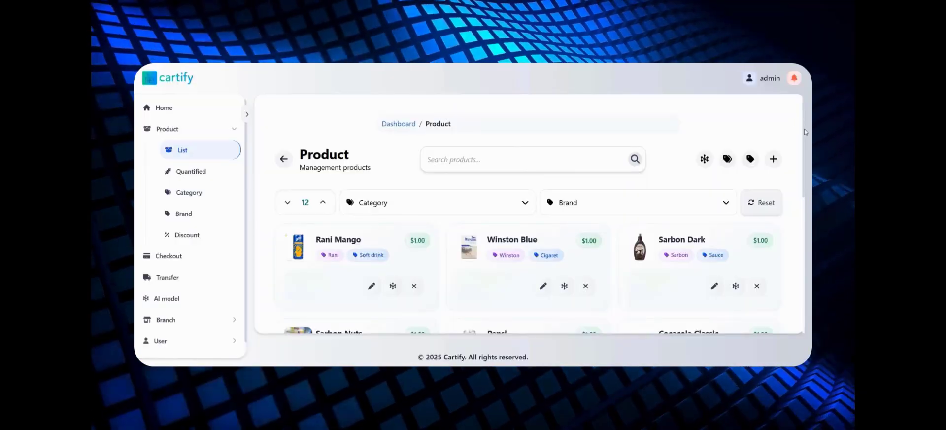
scroll(803, 157, "down", 1)
left_click_drag(802, 156, 663, 111)
left_click(247, 114)
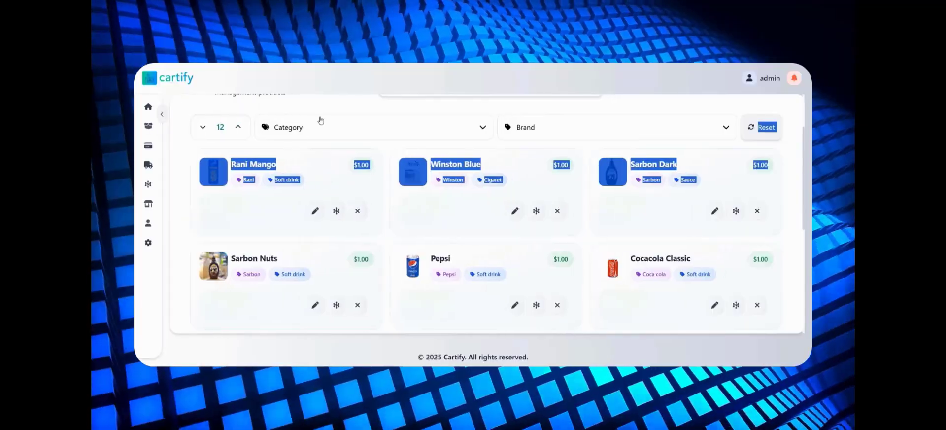
left_click(581, 138)
scroll(581, 138, "up", 2)
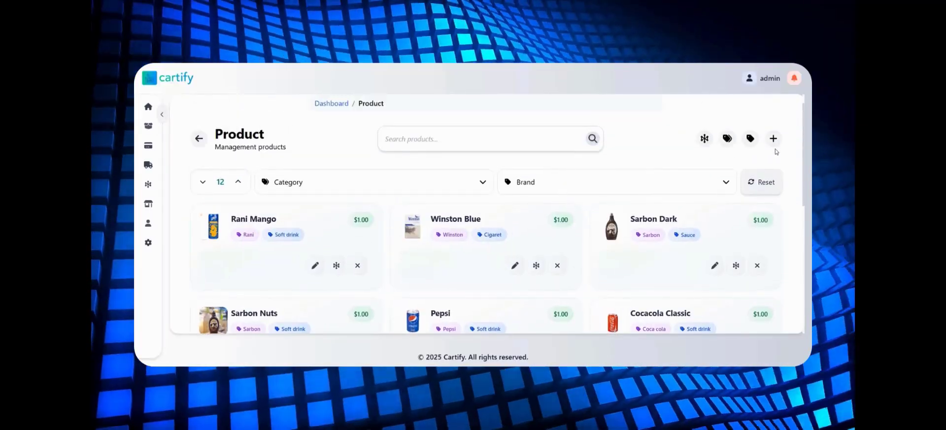
- Start a new product and assign it the brand Lays and the category Snacks
left_click(773, 138)
scroll(368, 197, "down", 2)
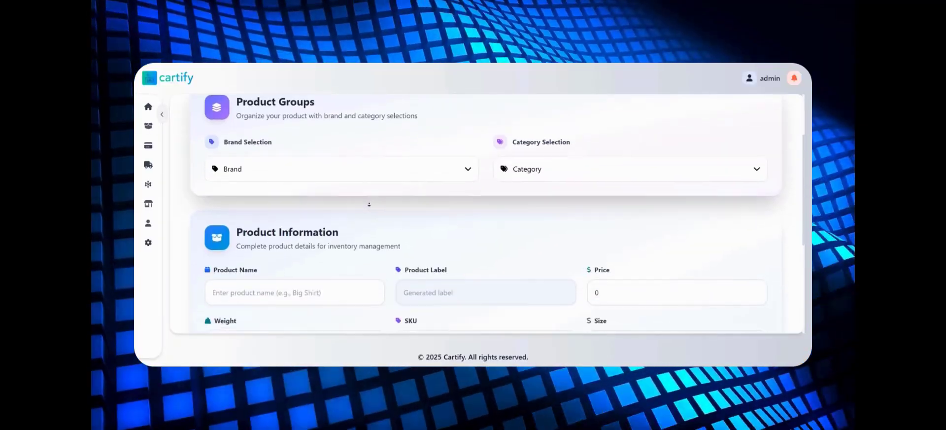
left_click(377, 148)
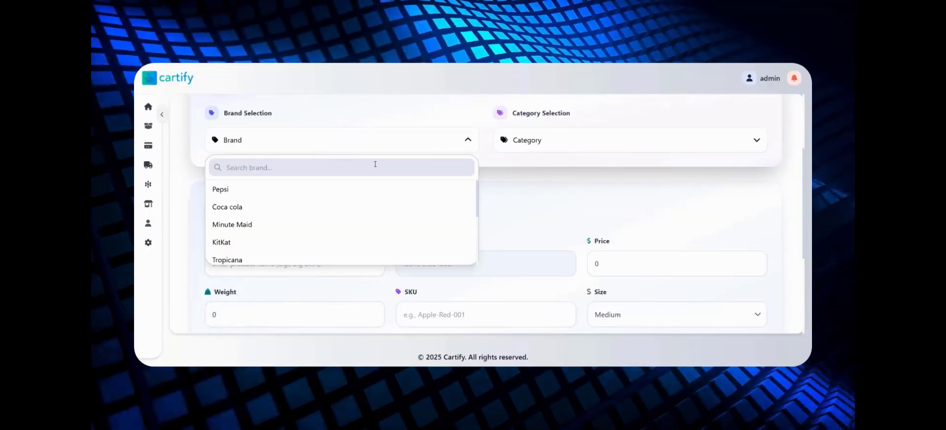
type("l")
left_click(325, 204)
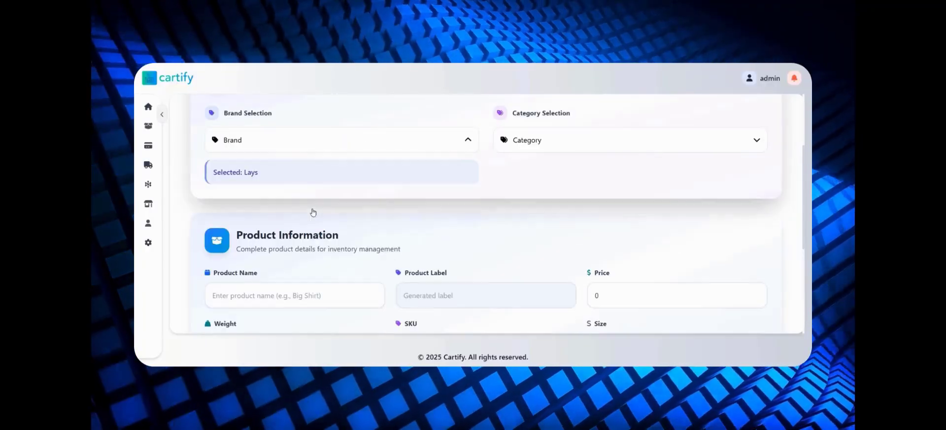
left_click(606, 145)
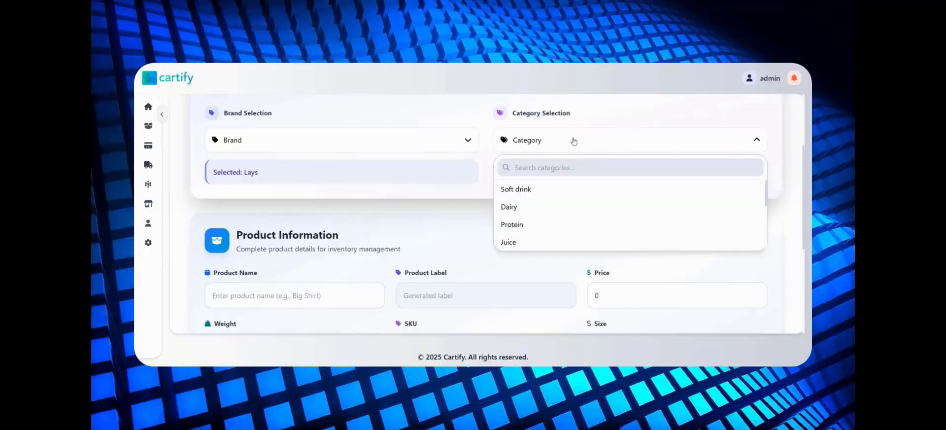
type("sn")
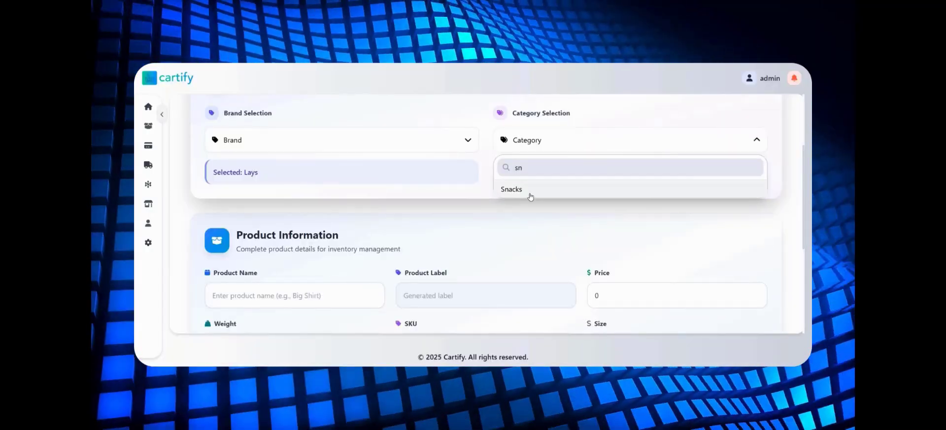
left_click(529, 193)
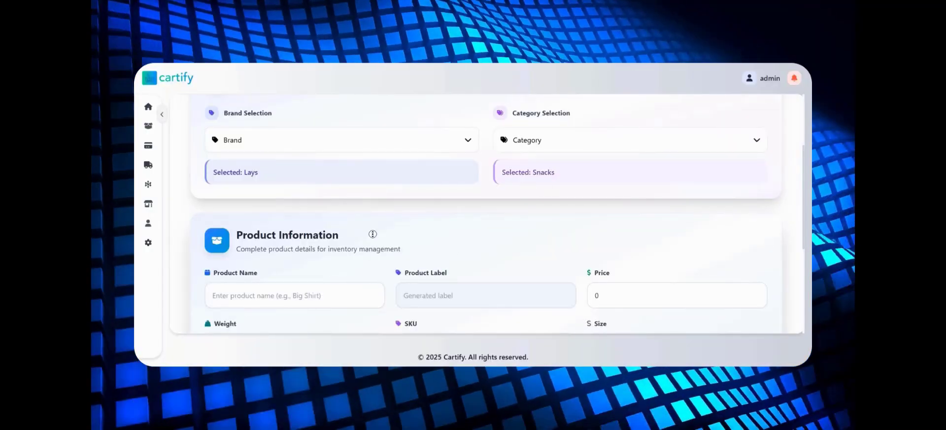
- Enter "Lays chip small" as the product name in the product information
scroll(370, 231, "down", 3)
scroll(373, 252, "down", 5)
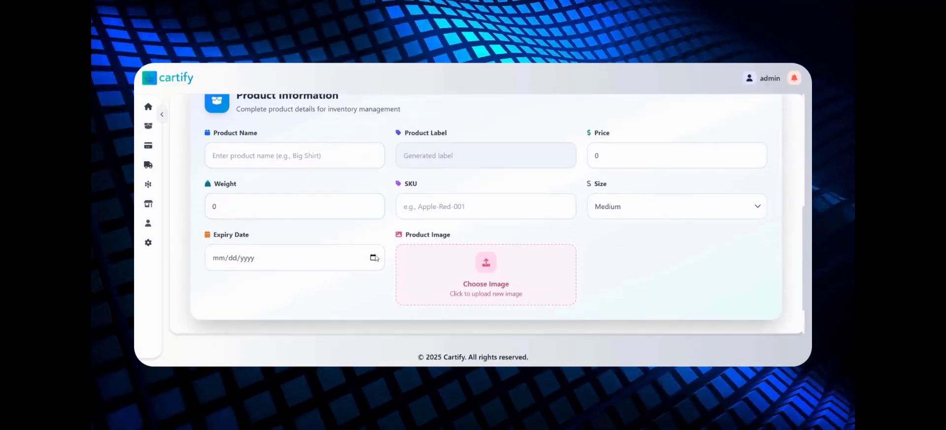
left_click(298, 156)
type("Lays chip")
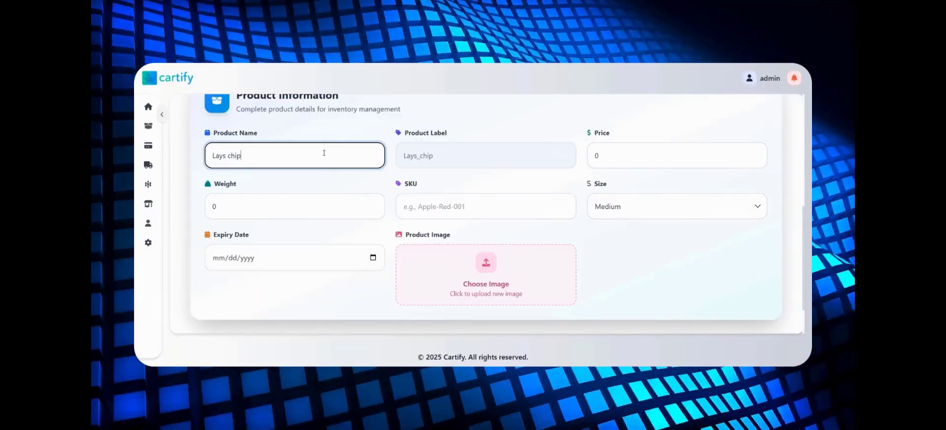
type("small")
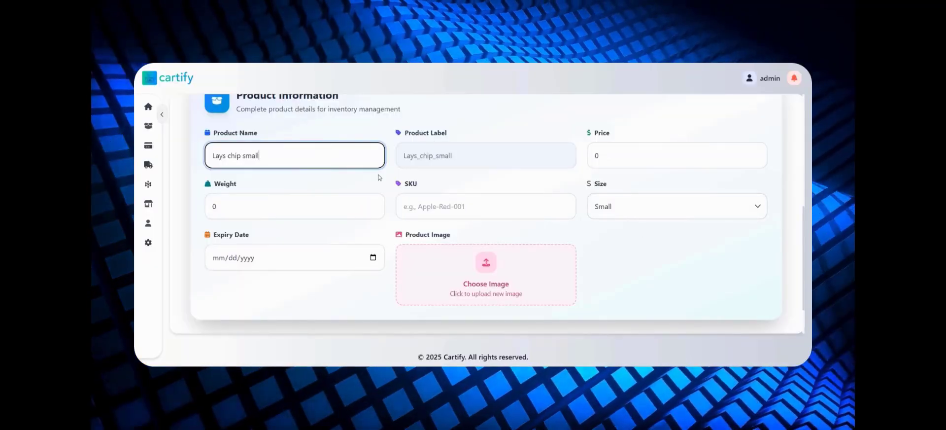
- Replace the size word "small" in the product name with "big"
key("BackSpace")
key("BackSpace")
key("BackSpace")
key("BackSpace")
key("BackSpace")
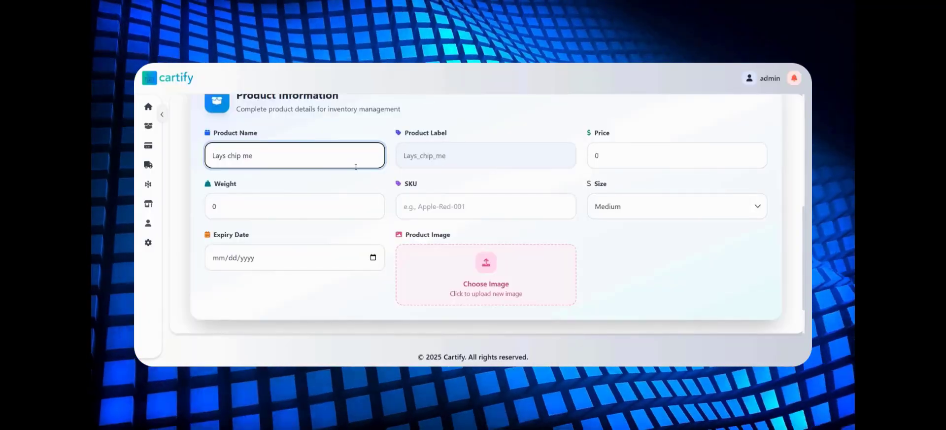
type("big")
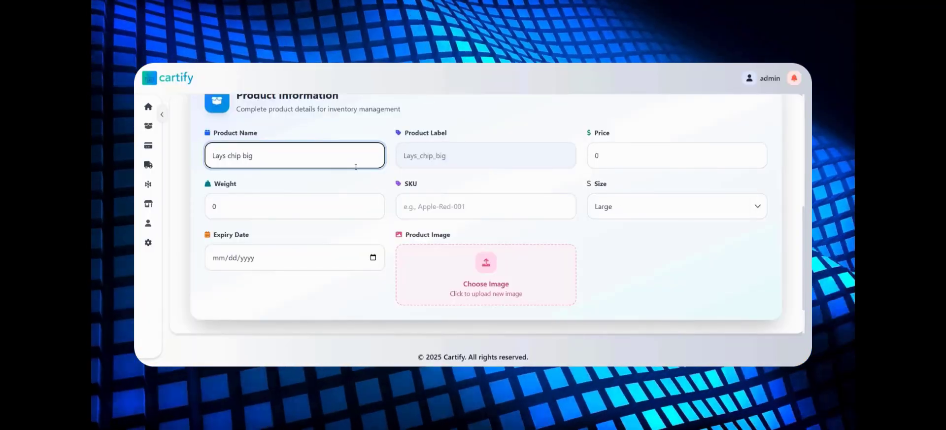
- Change the product name to "Lays chip large"
key("BackSpace")
key("BackSpace")
key("BackSpace")
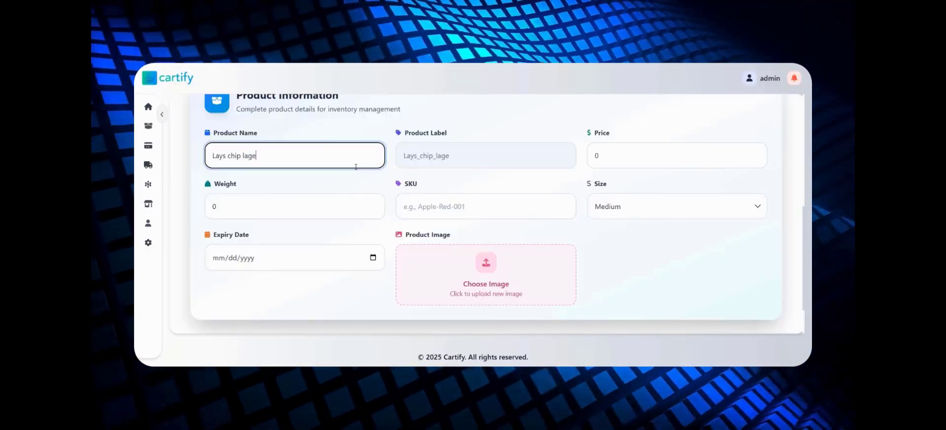
type("la")
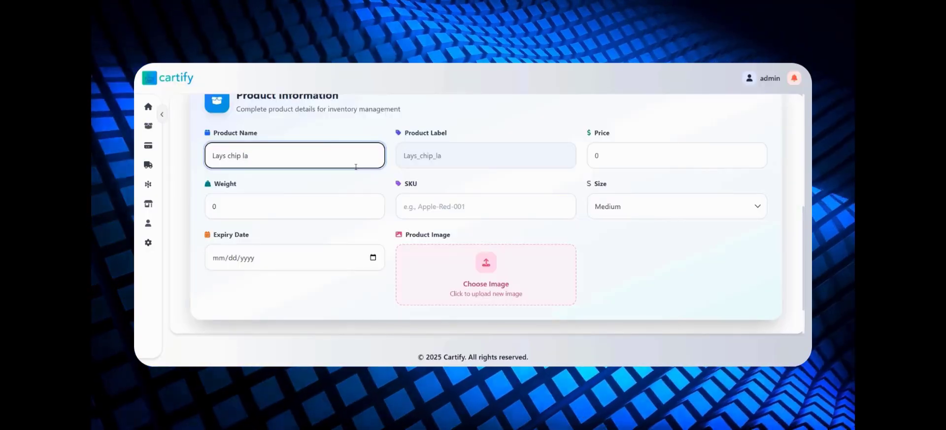
type("rge")
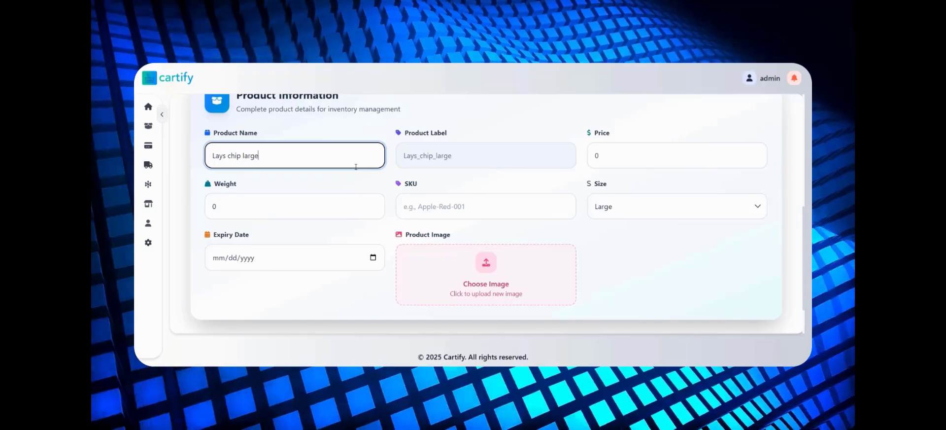
- Change the product name to "Lays chip big"
key("BackSpace")
key("BackSpace")
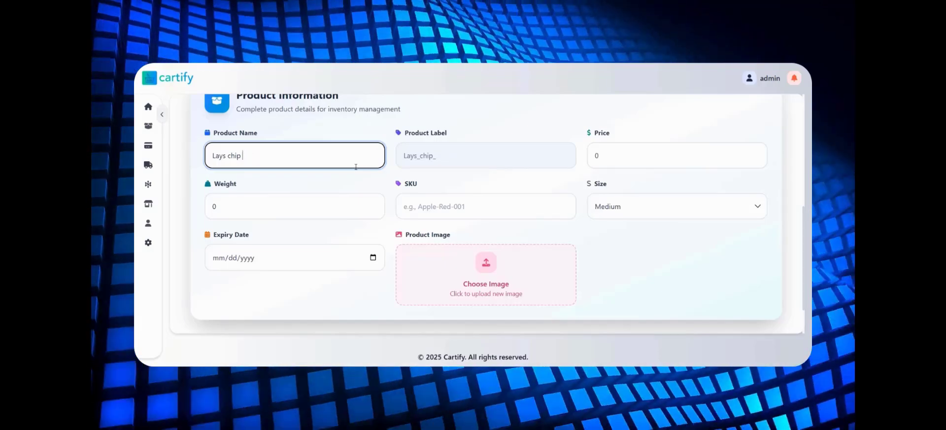
type("big")
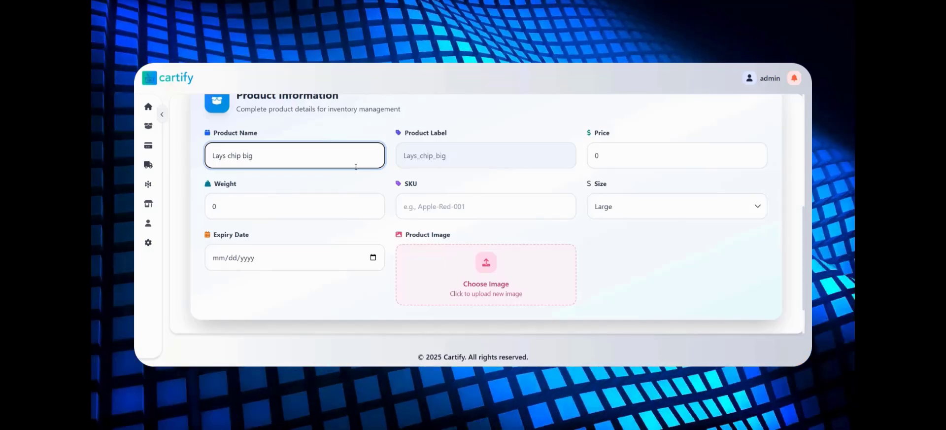
- Shorten the product name to "Lays chip" and set the price to 2.0
key("BackSpace")
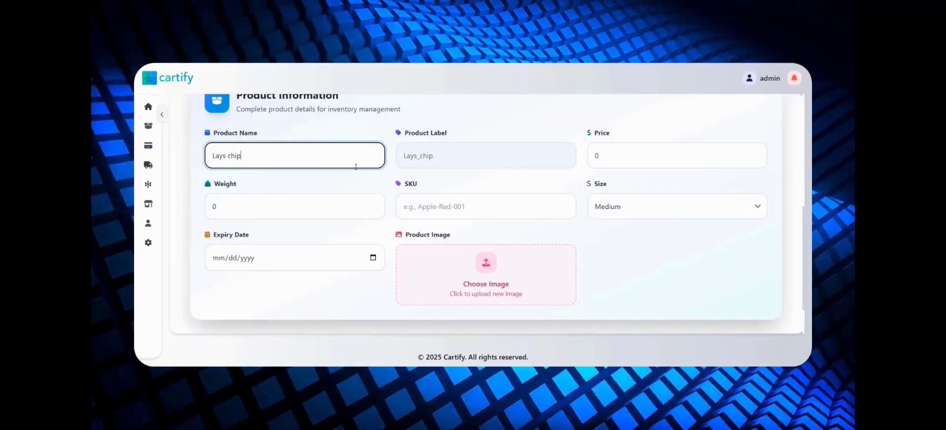
double_click(757, 154)
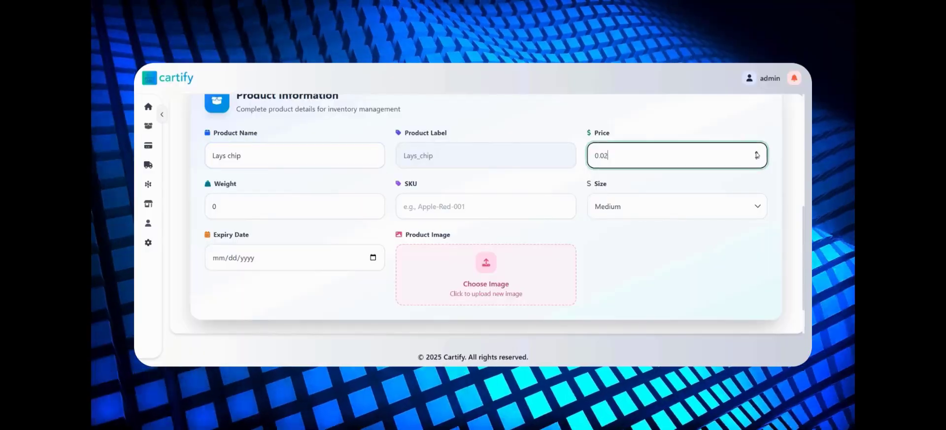
left_click_drag(669, 153, 525, 154)
type("2.0")
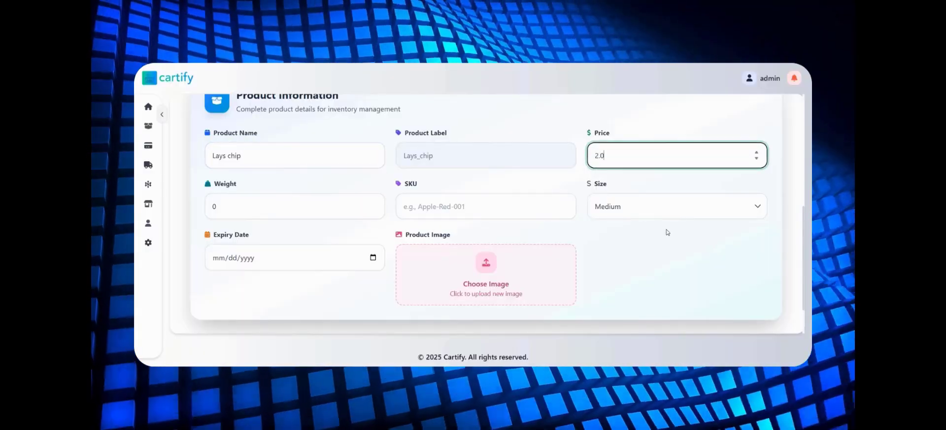
- Set the product's weight to 1.5 and begin its SKU with "Lays_"
left_click(336, 205)
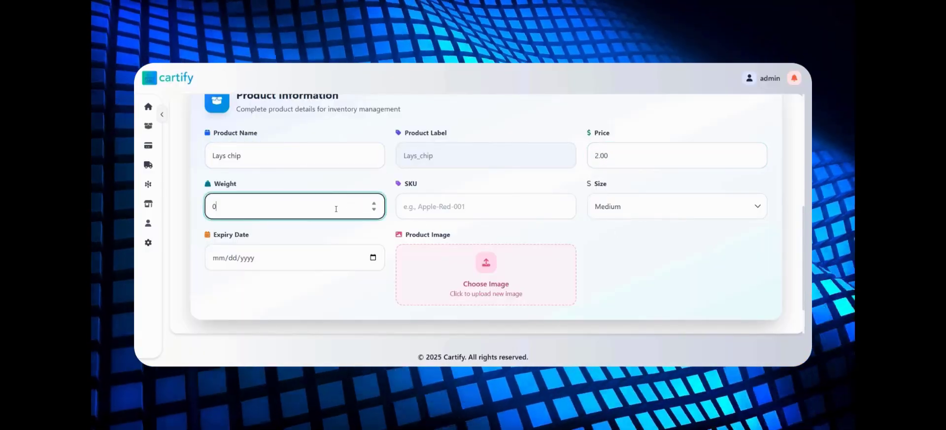
left_click_drag(336, 205, 168, 212)
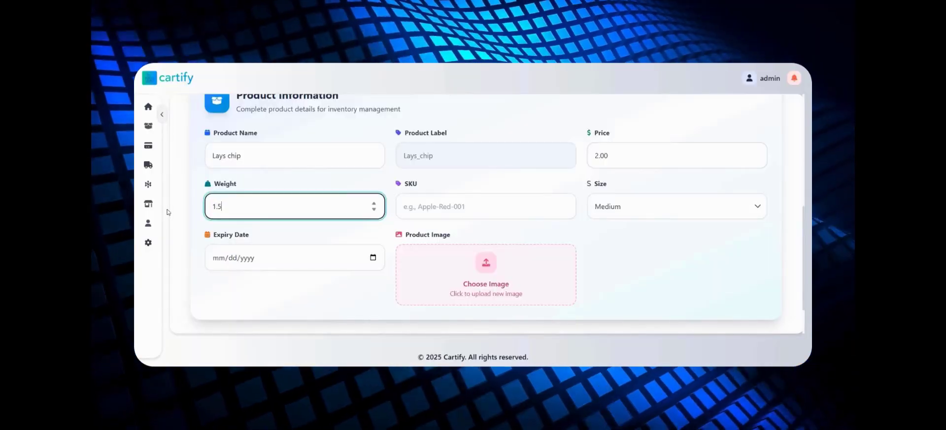
left_click(477, 206)
type("Lays_")
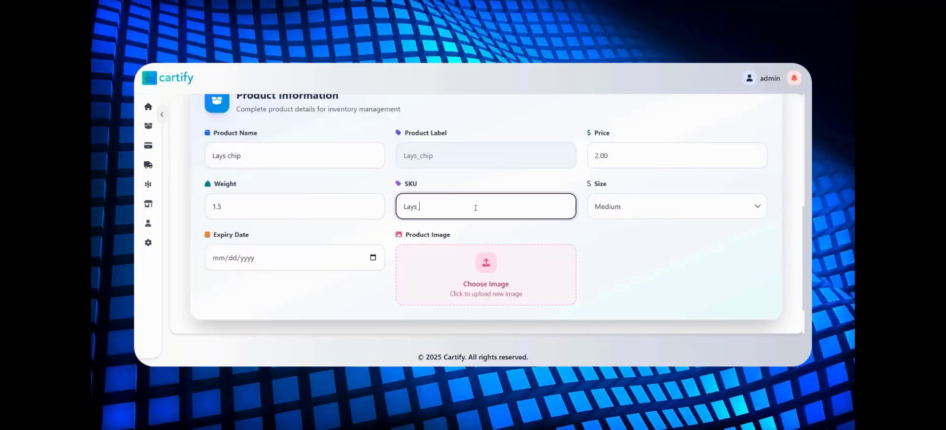
- Change the product name to "Lays chips" and complete the SKU as "Lays_chips"
left_click(357, 160)
type("s")
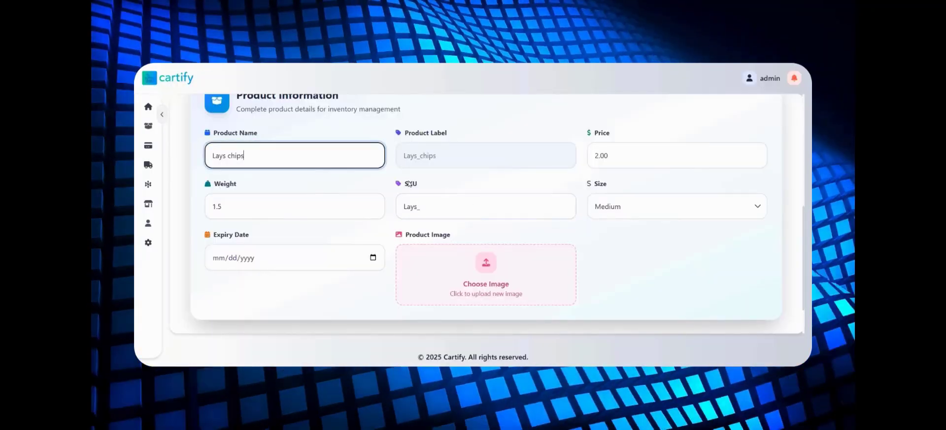
left_click(428, 209)
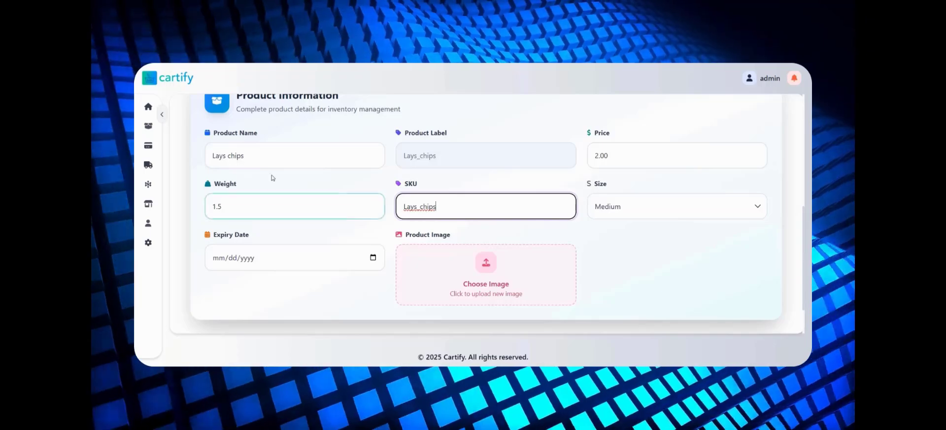
- Change the product name to "Lays snack" and the SKU to "Lays_Snack_001"
left_click_drag(245, 157, 227, 158)
type("snack")
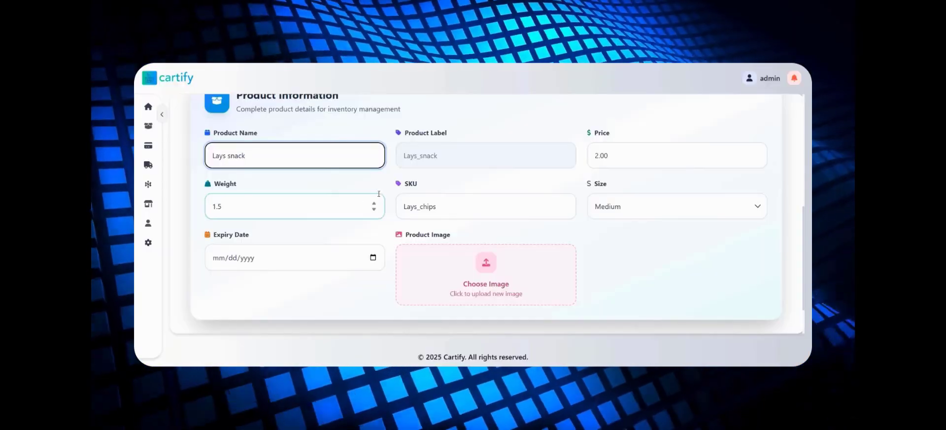
left_click_drag(435, 207, 420, 208)
type("scna")
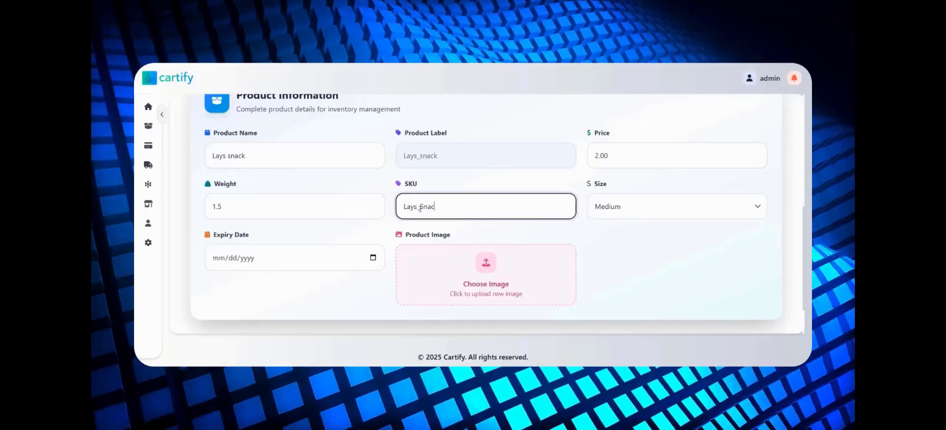
type("_001")
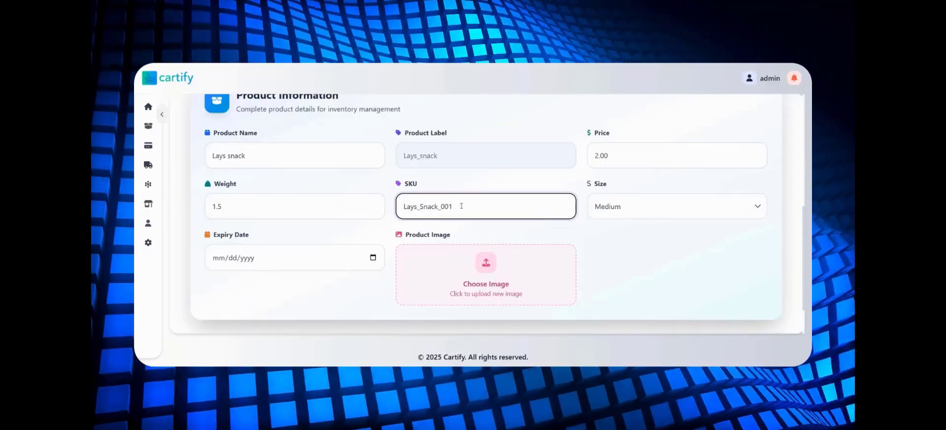
- Set the product's expiry date to 08/28/2025
left_click(288, 265)
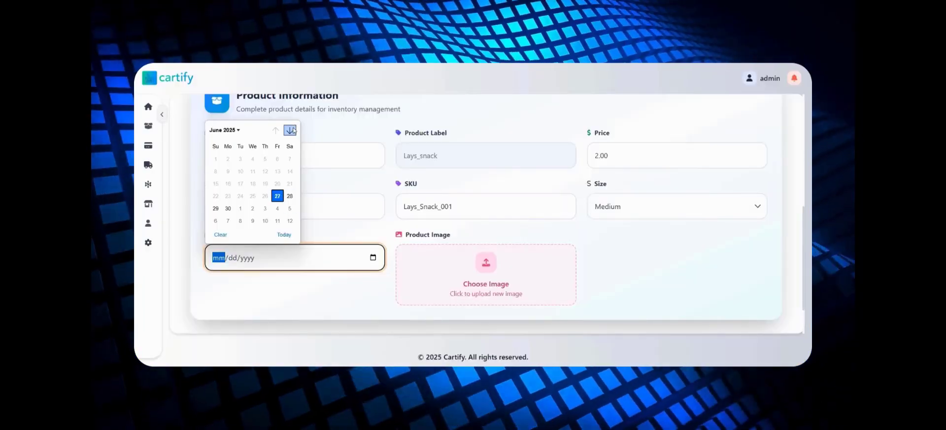
left_click(290, 130)
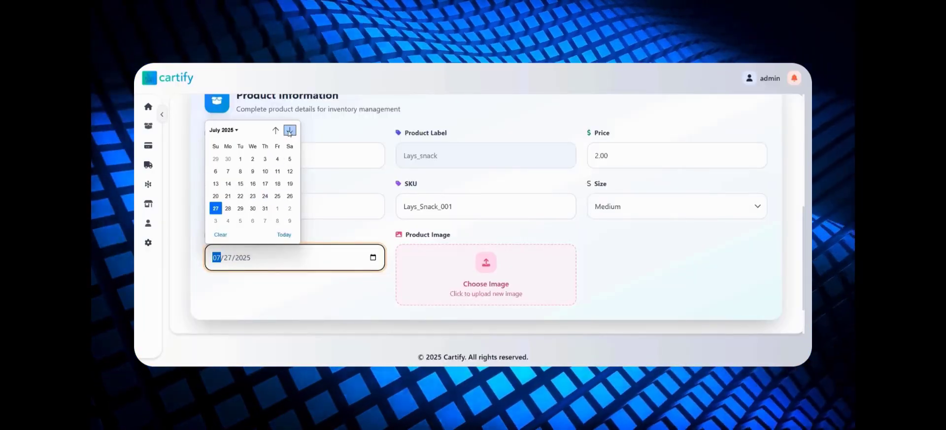
left_click(290, 130)
left_click(265, 208)
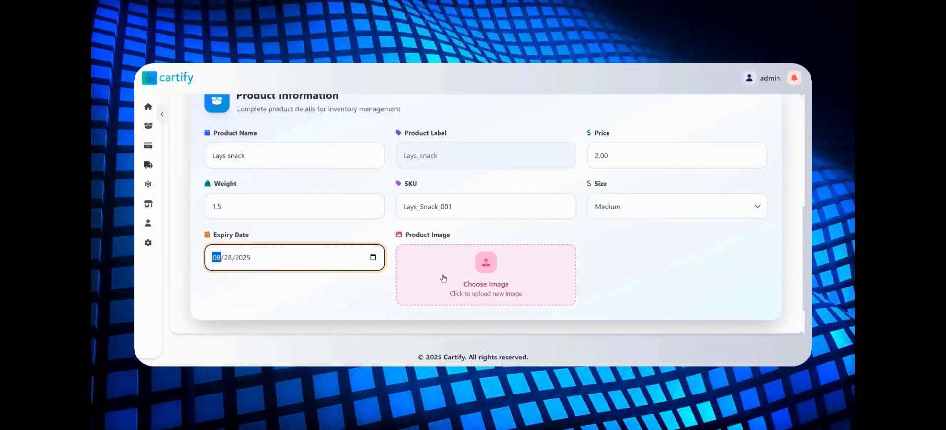
- Upload the Lays.jpeg picture from the Images folder as the product image and save the new product
left_click(446, 278)
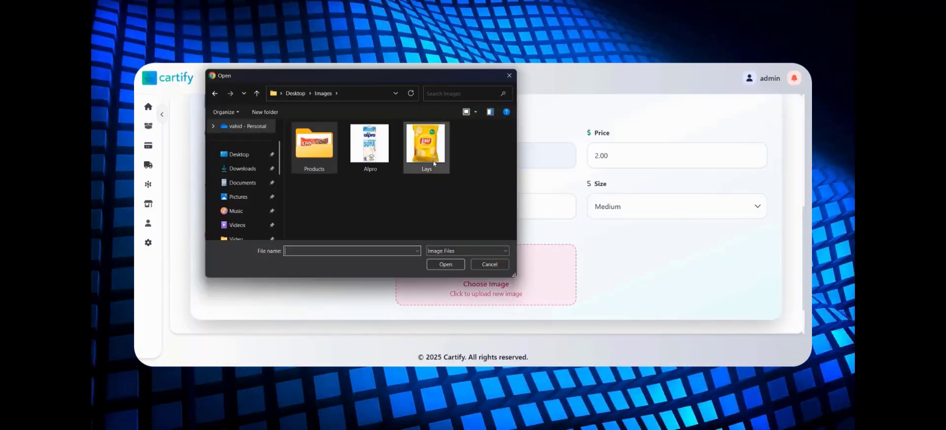
double_click(433, 161)
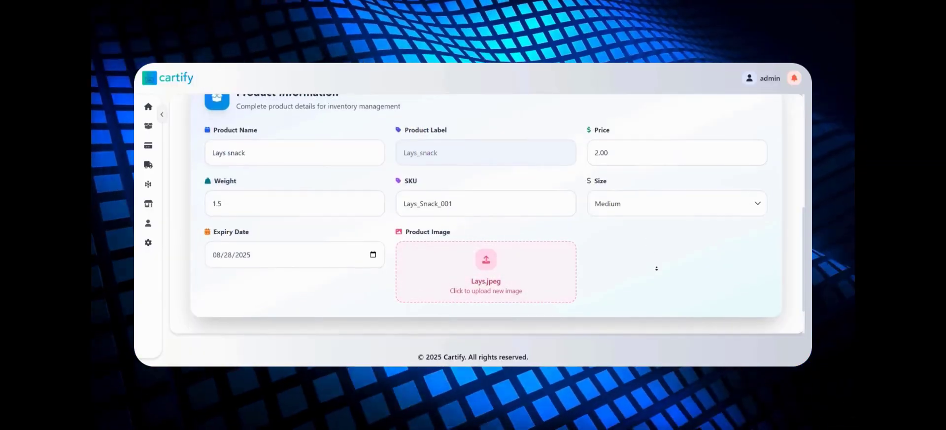
scroll(655, 266, "down", 1)
left_click(740, 307)
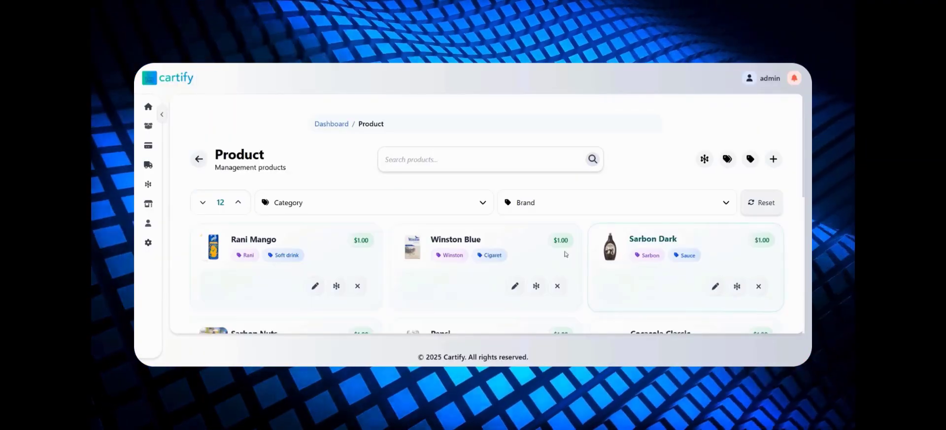
- Search the products for "lay" and open the Lays snack product for editing
left_click(507, 160)
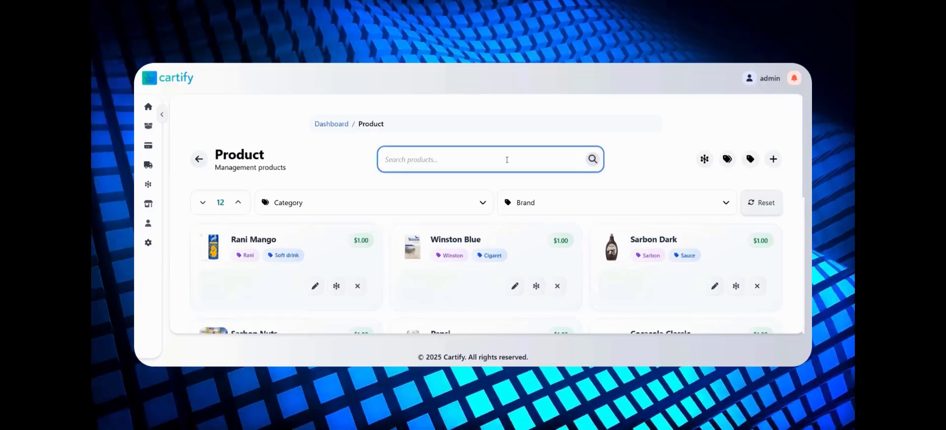
type("lay")
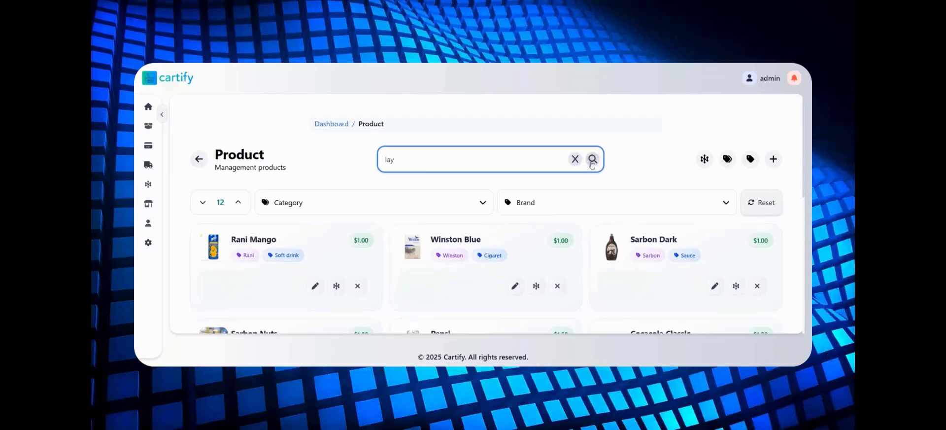
left_click(592, 160)
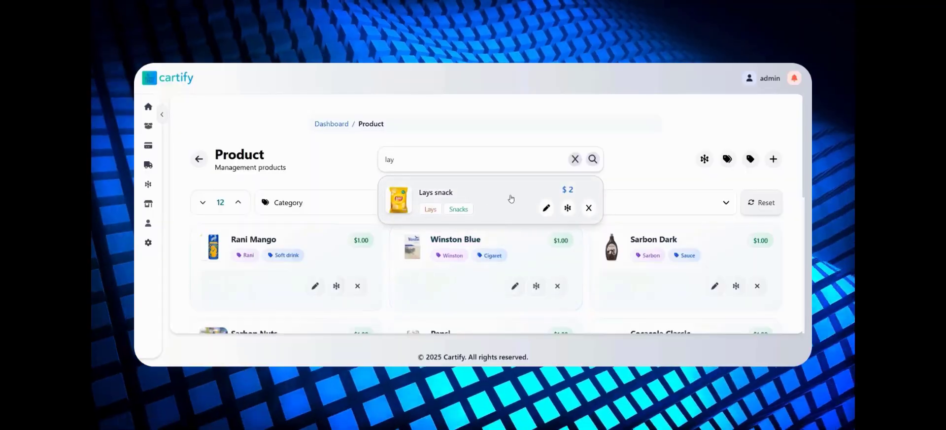
left_click(545, 207)
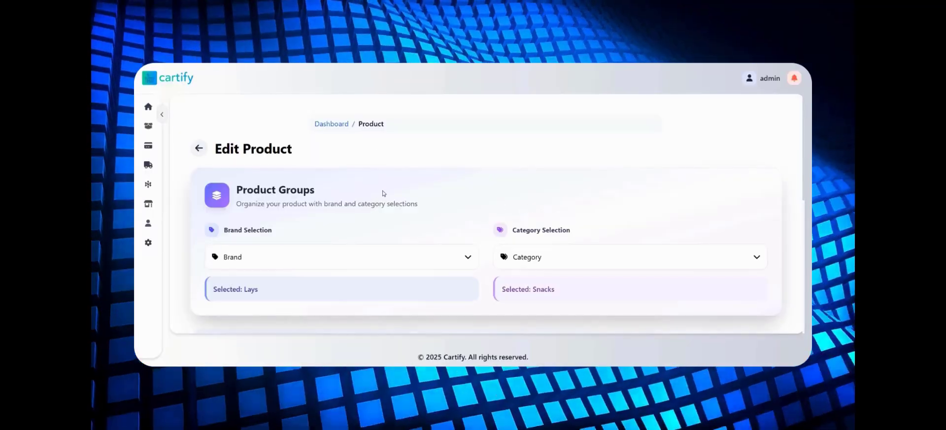
- Set the Lays snack price to 1.9 and save the product changes
scroll(485, 202, "down", 5)
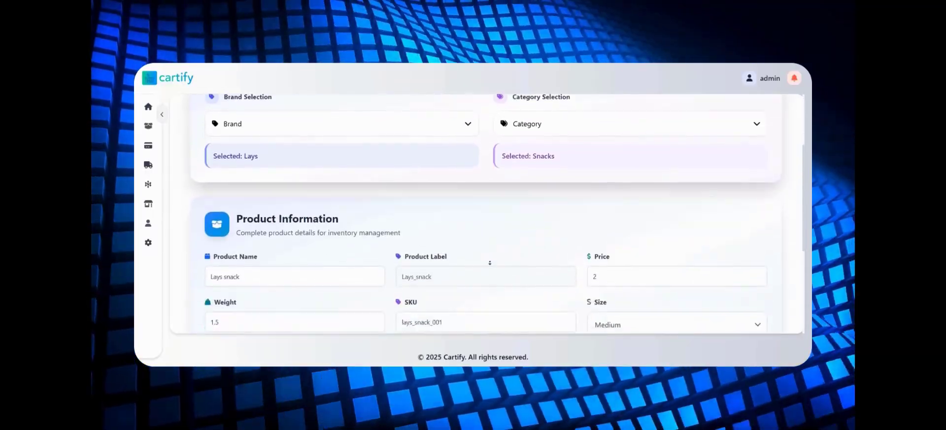
scroll(693, 197, "up", 1)
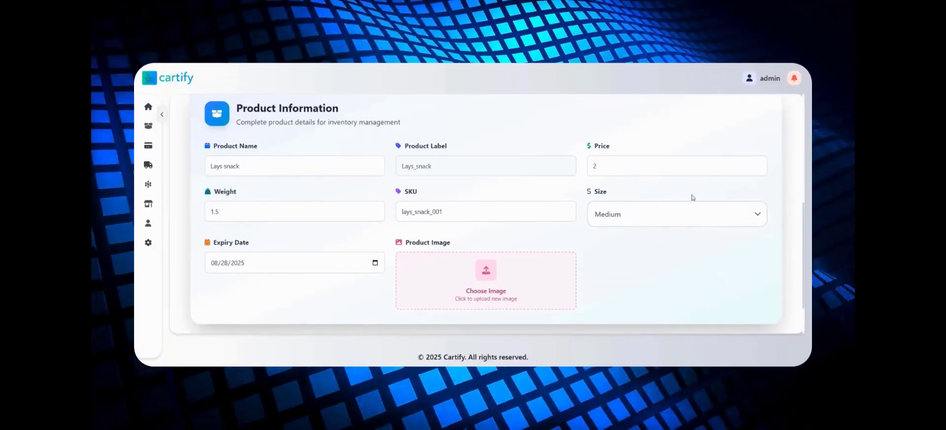
left_click(759, 170)
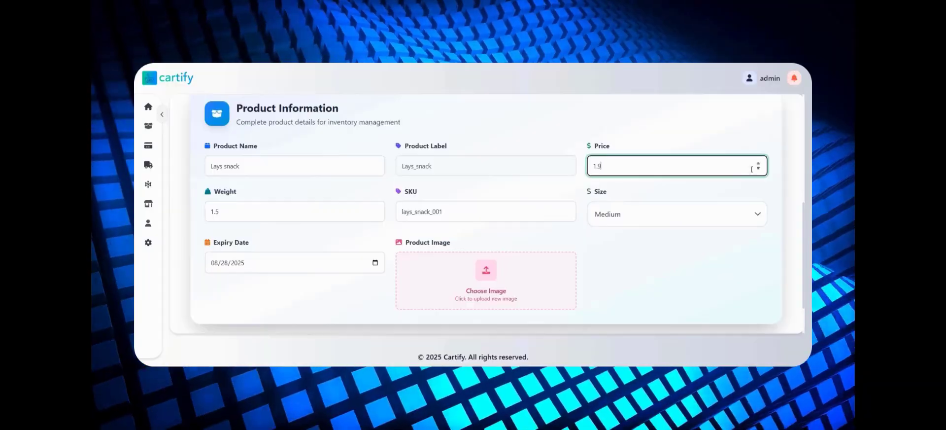
scroll(697, 271, "down", 2)
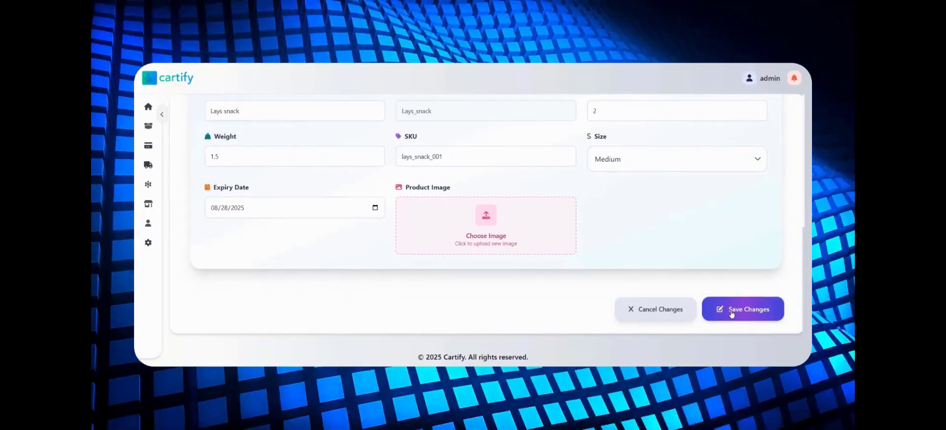
left_click(742, 309)
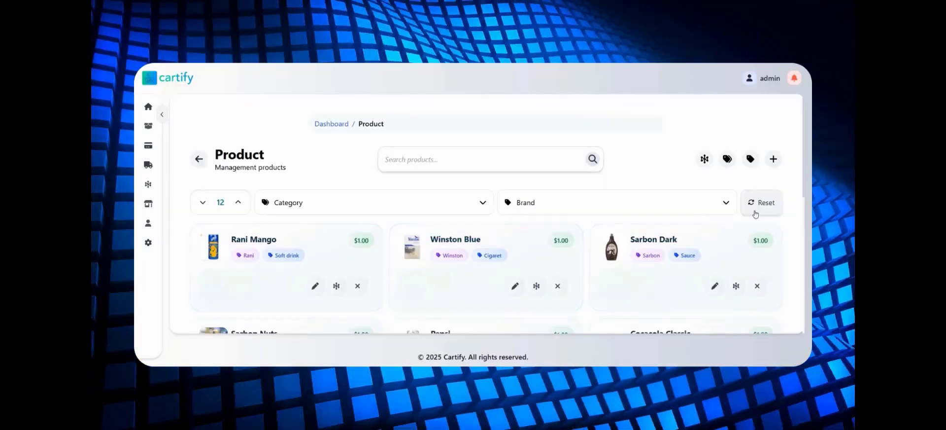
- Go to page 2 of the product list and look at the Lays snack entry
scroll(797, 189, "down", 5)
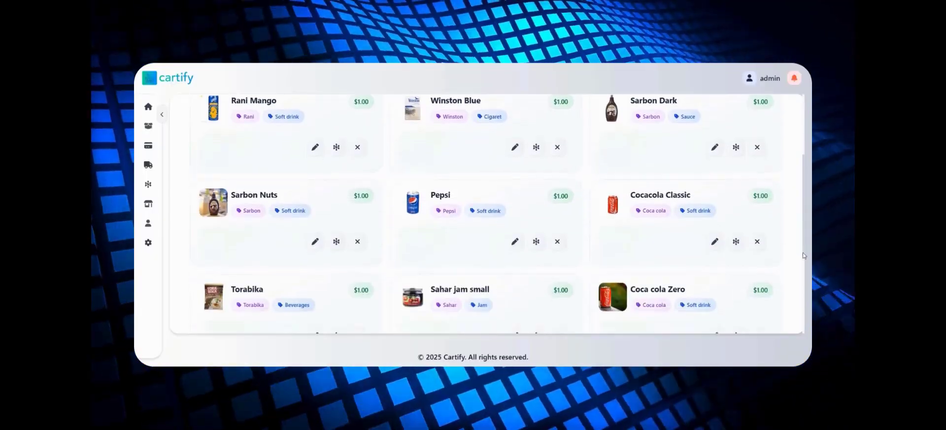
scroll(737, 300, "down", 3)
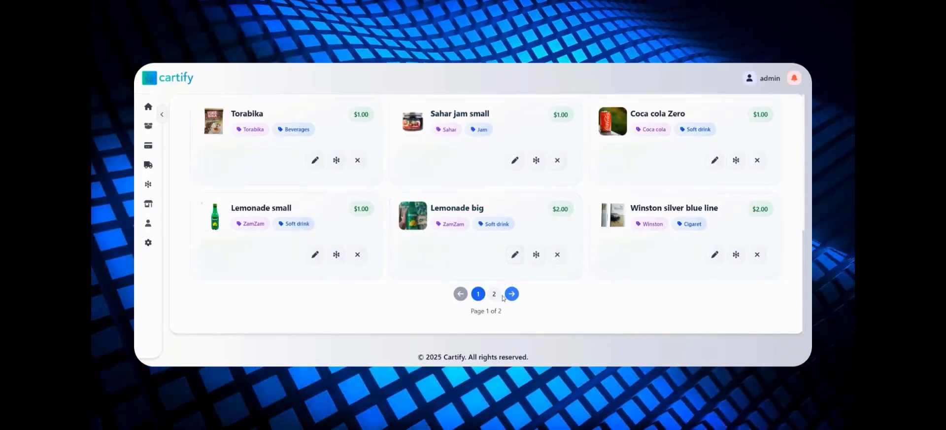
left_click(495, 294)
scroll(481, 301, "down", 2)
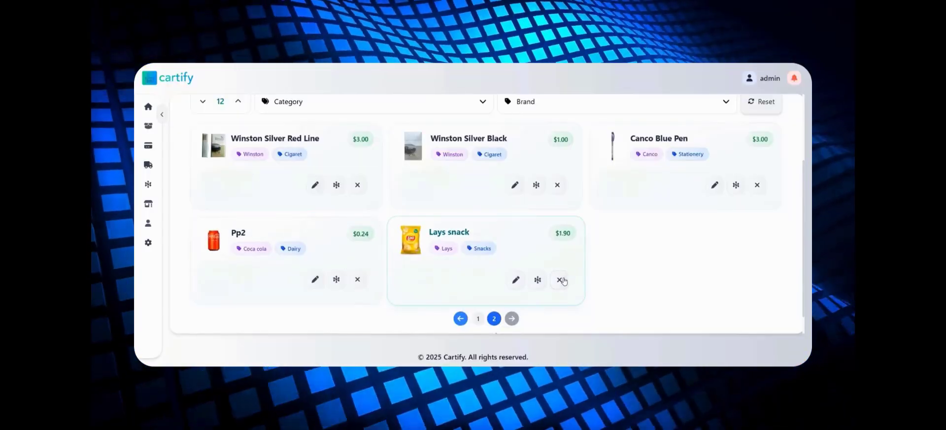
- Start deleting the Lays snack product and back out of the deletion
left_click(562, 281)
left_click(504, 236)
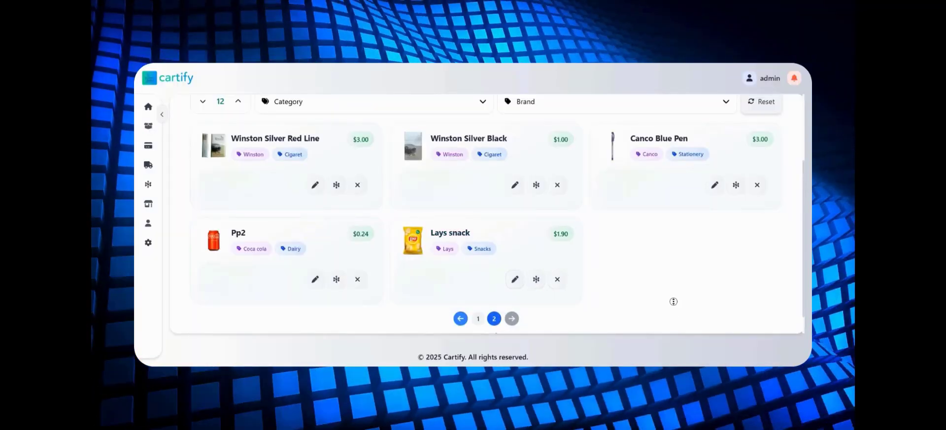
- Open a blank product form and look through the brand options and the product information fields
scroll(673, 301, "up", 3)
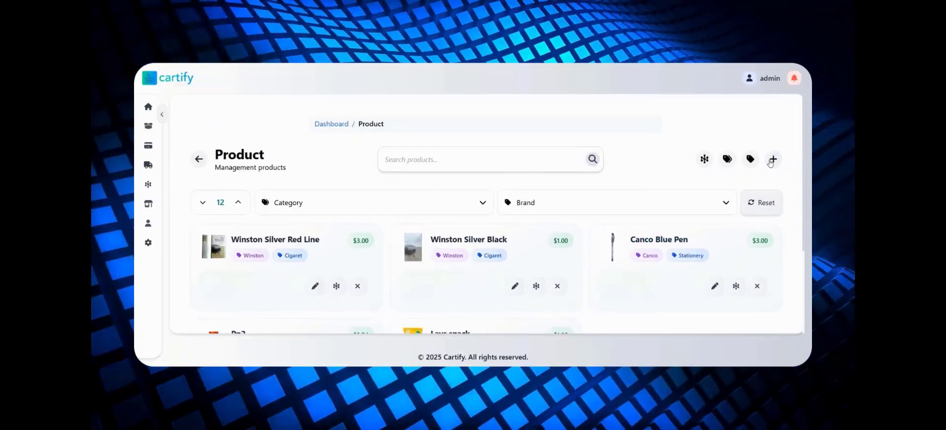
left_click(772, 160)
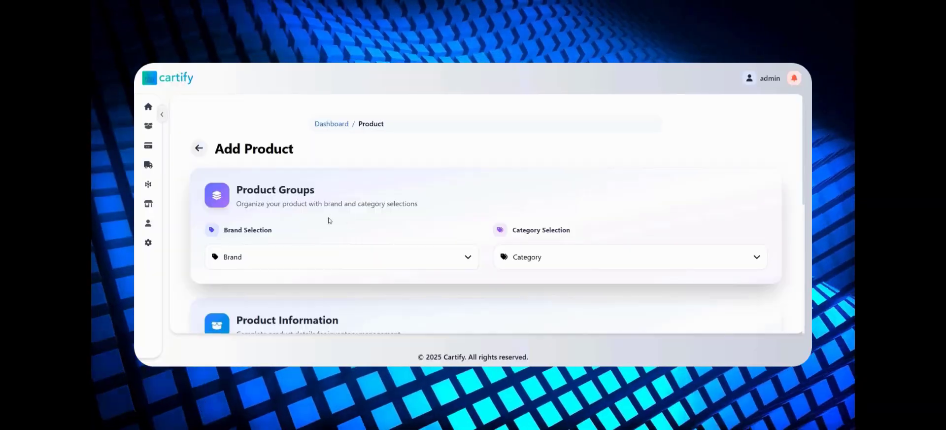
left_click(345, 252)
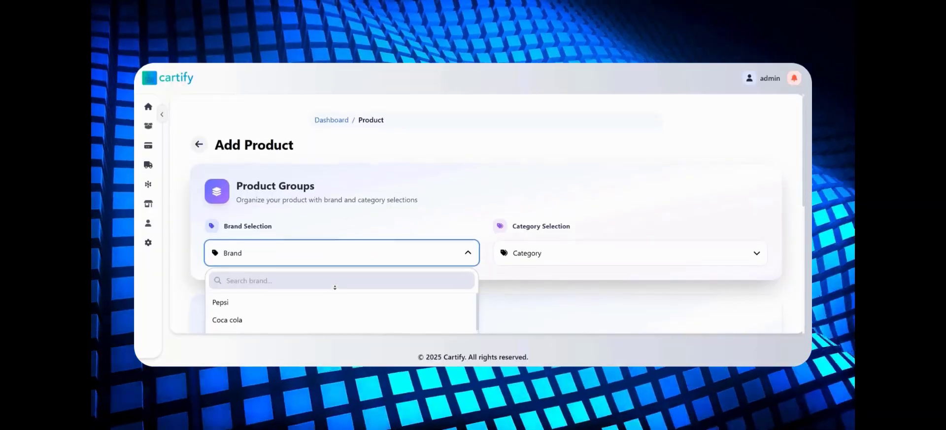
scroll(313, 245, "down", 1)
left_click(311, 224)
left_click(311, 224)
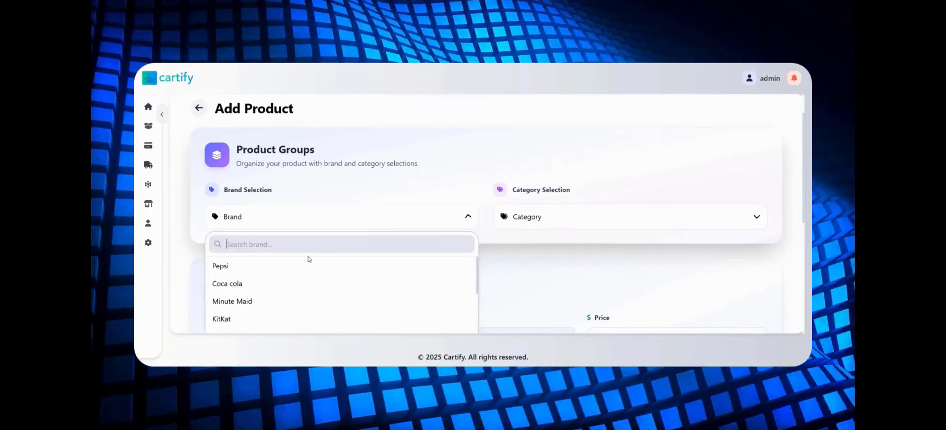
left_click_drag(477, 271, 481, 288)
left_click(526, 298)
scroll(527, 300, "down", 1)
scroll(527, 300, "down", 2)
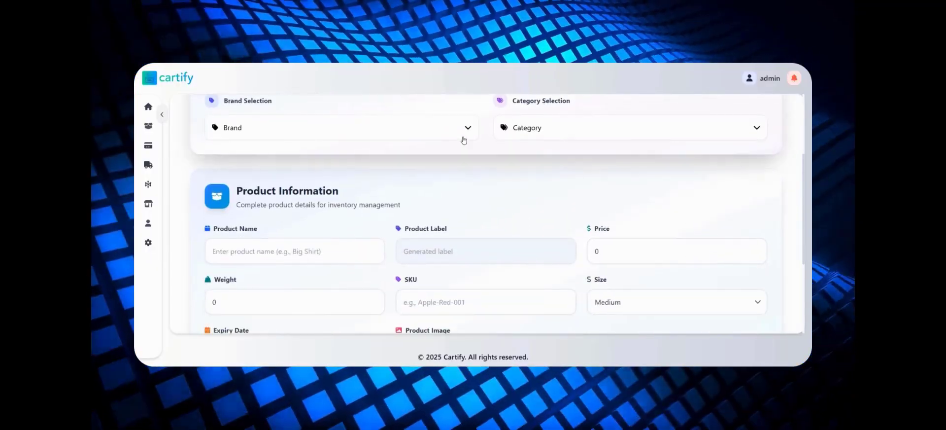
- Assign the new product to the Albro brand and the Dairy category
left_click(467, 127)
scroll(471, 181, "down", 5)
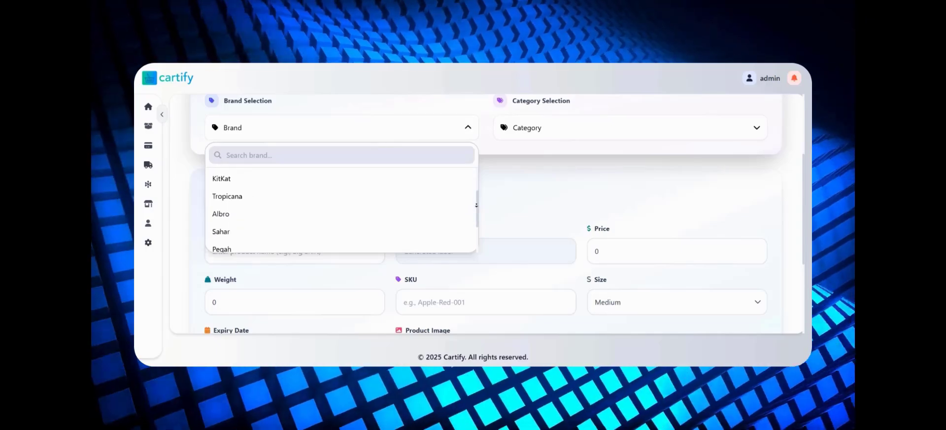
left_click(359, 242)
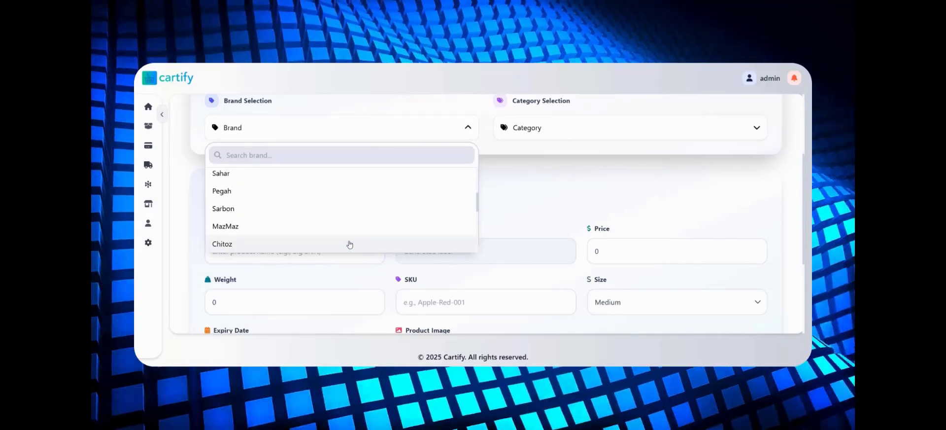
scroll(354, 241, "down", 3)
scroll(354, 241, "up", 5)
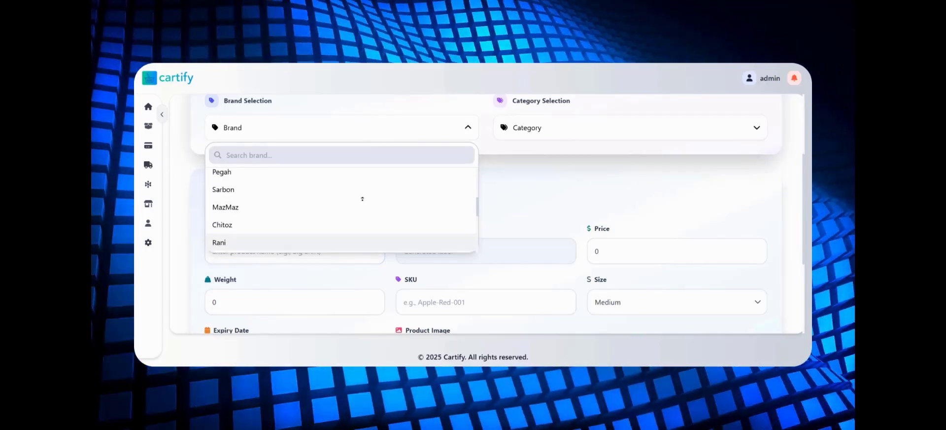
left_click(267, 235)
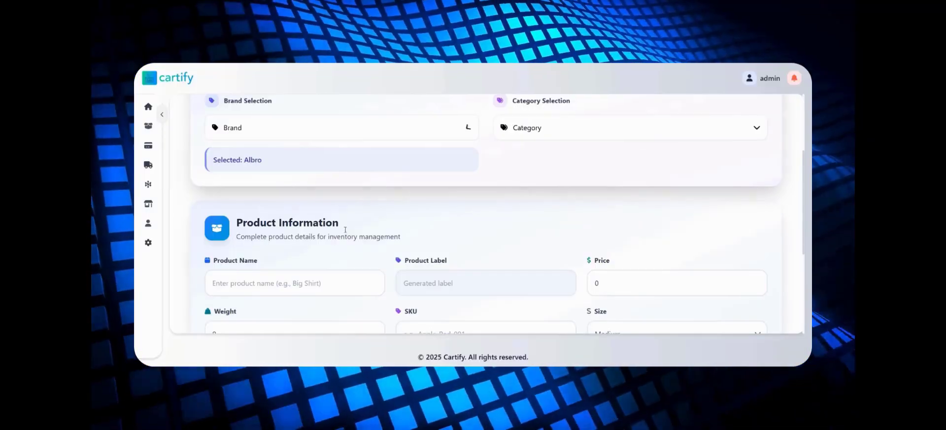
left_click(546, 131)
left_click(532, 193)
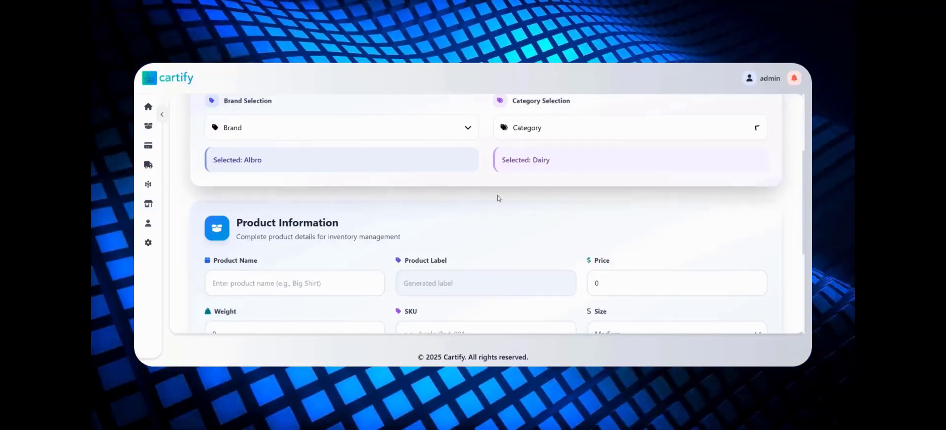
- Name the product "Albro soya milk" and set its price to 2.5 and its weight to 1
left_click(332, 281)
type("Albro soya milk")
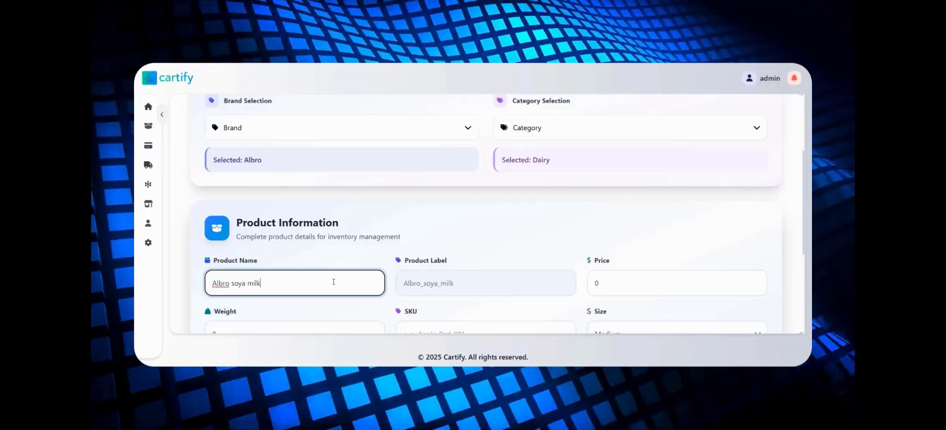
key("Tab")
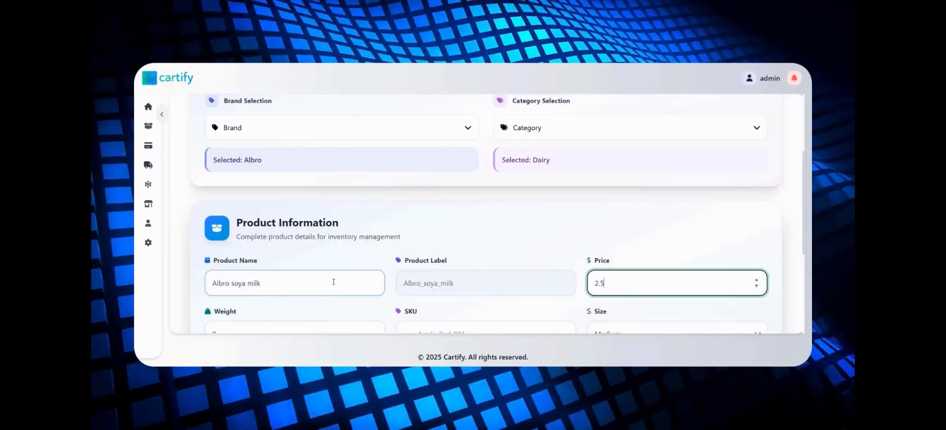
key("Tab")
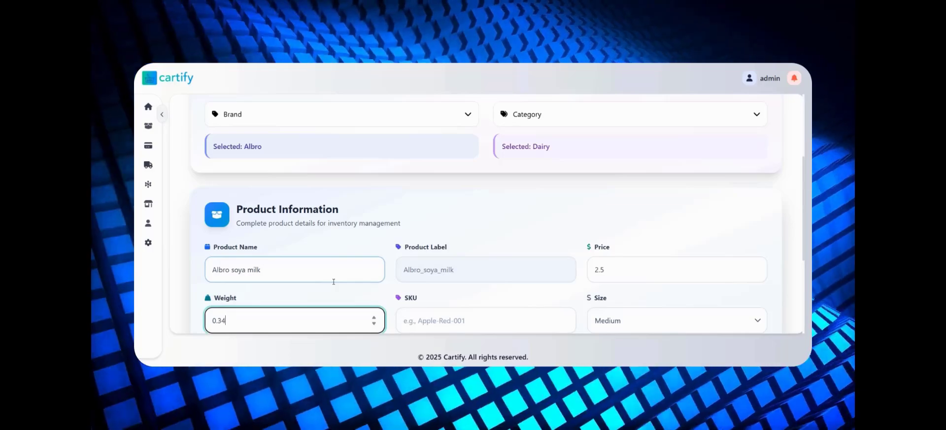
key("ctrl+a")
type("1")
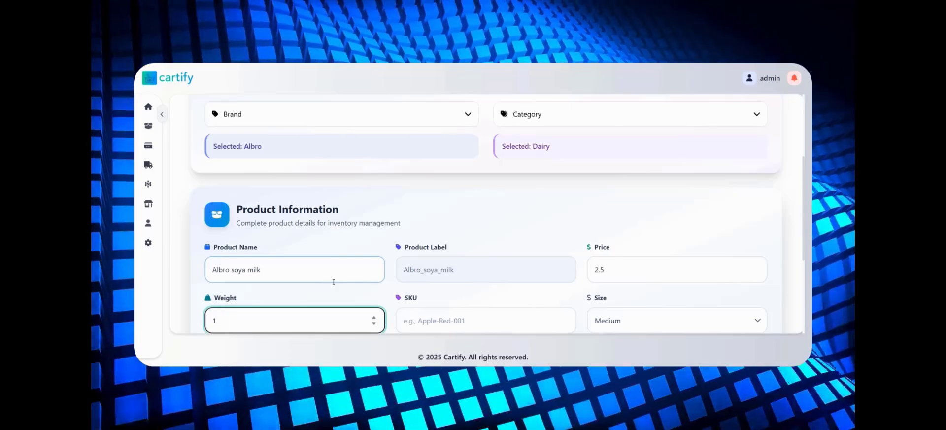
- Enter the SKU Albro_Soya_Milk_001 and set the product's expiry date to 06/30/2025
key("Tab")
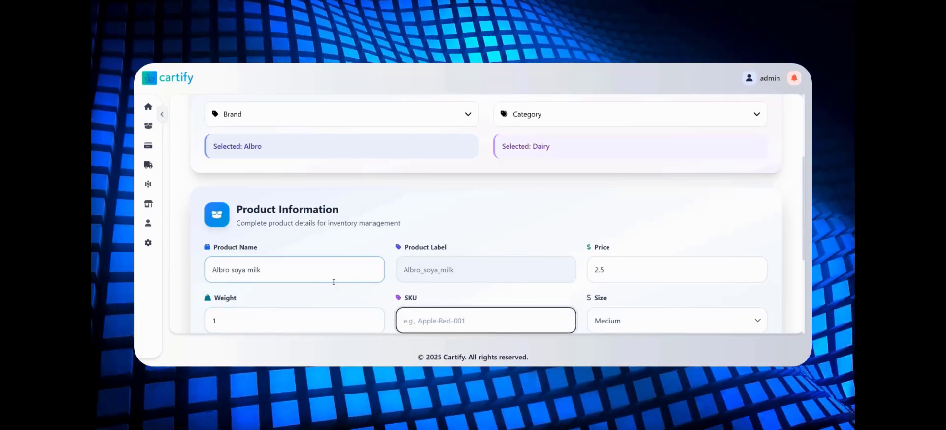
type("Albro_Soya_Milk_001")
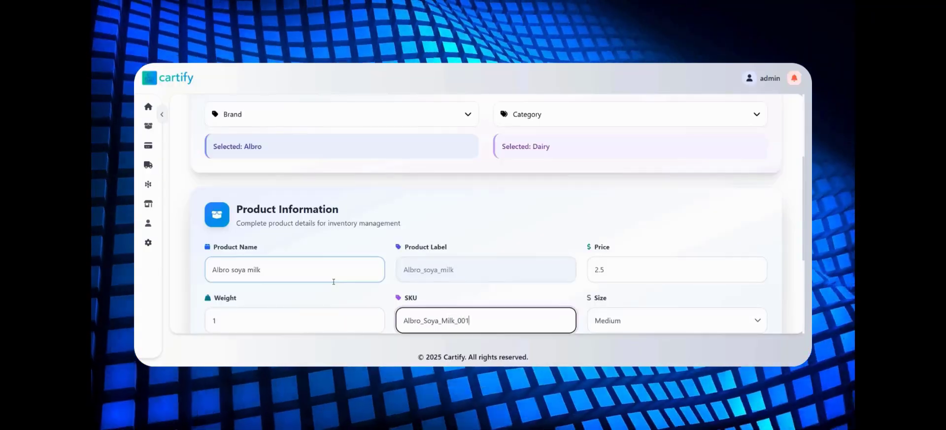
key("Tab")
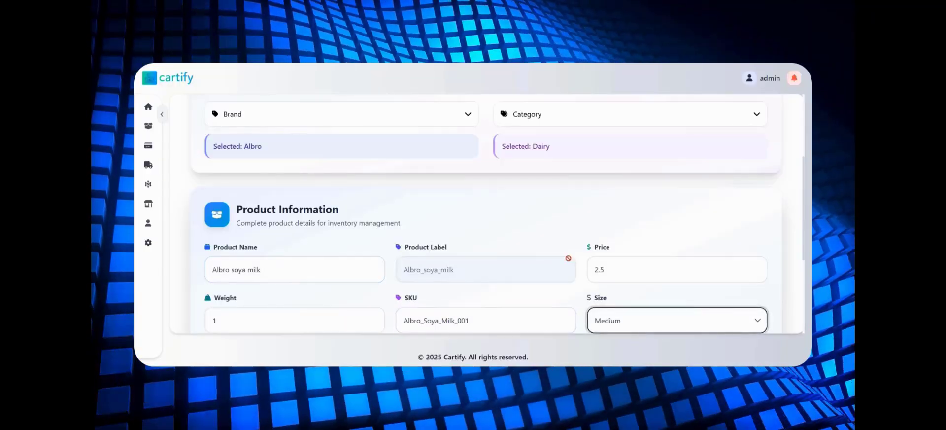
scroll(633, 308, "down", 3)
left_click(291, 204)
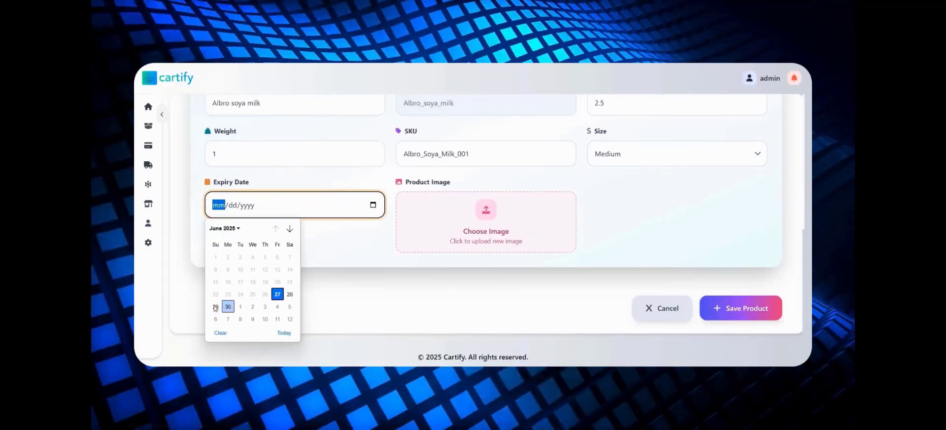
left_click(228, 307)
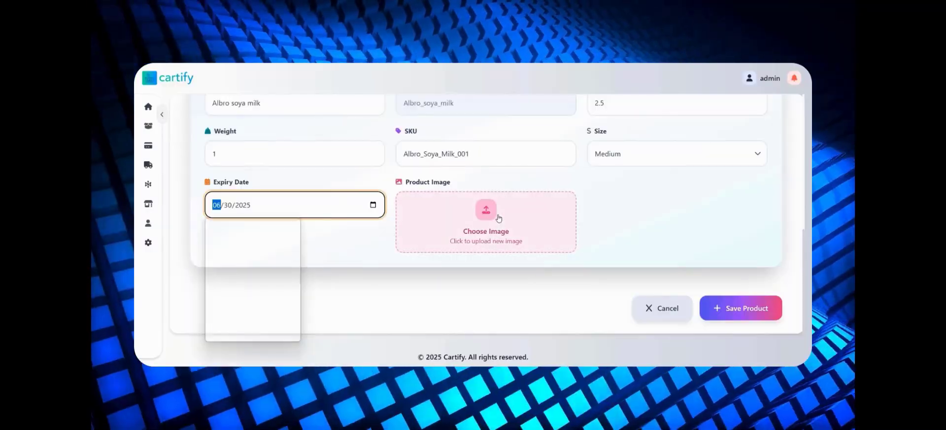
- Upload the Alpro image from the Images folder as the product image and save the product
left_click(498, 218)
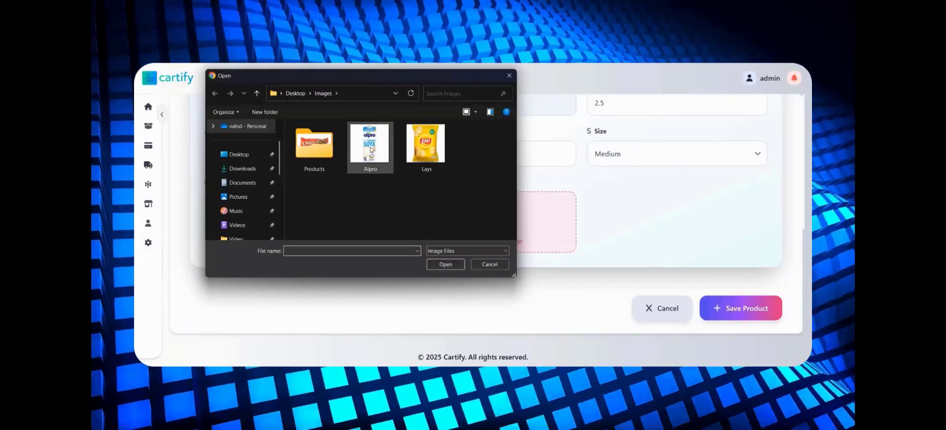
double_click(372, 151)
left_click(743, 309)
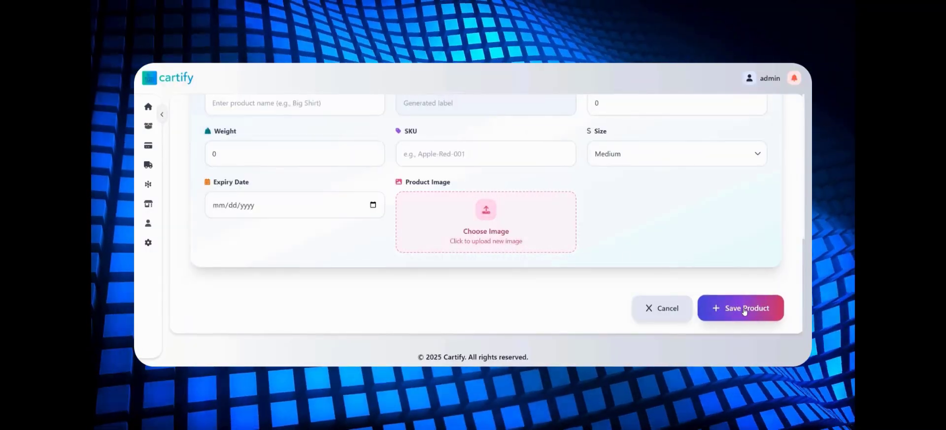
- Look over the second page of the product list and filter the products by the Soft drink category
scroll(529, 236, "down", 3)
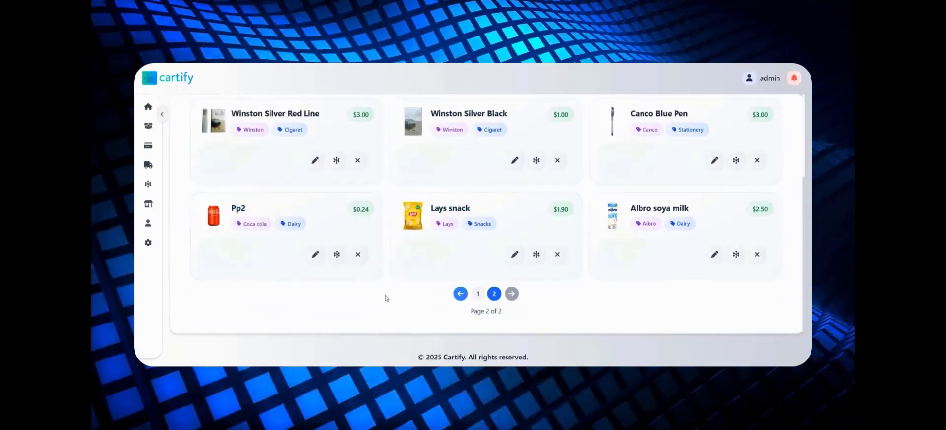
scroll(386, 297, "up", 3)
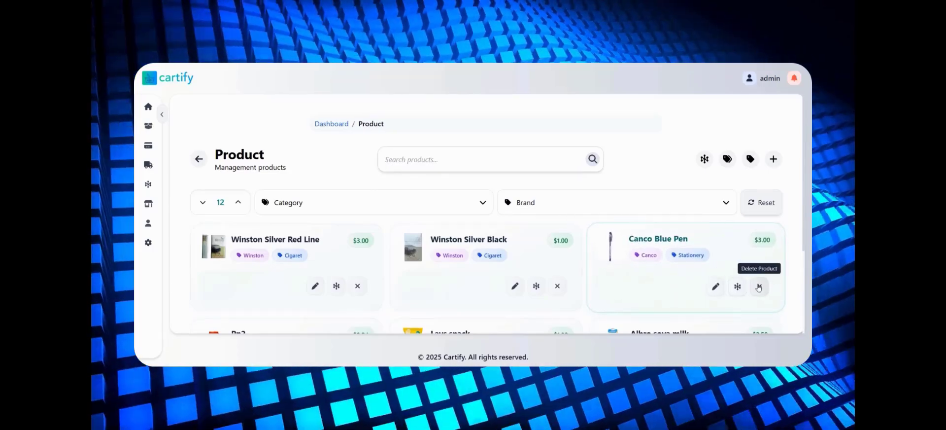
left_click(387, 209)
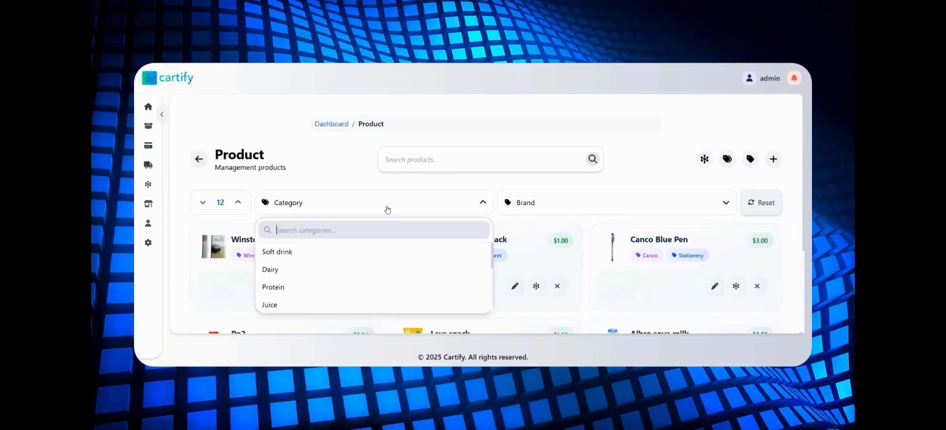
left_click(314, 252)
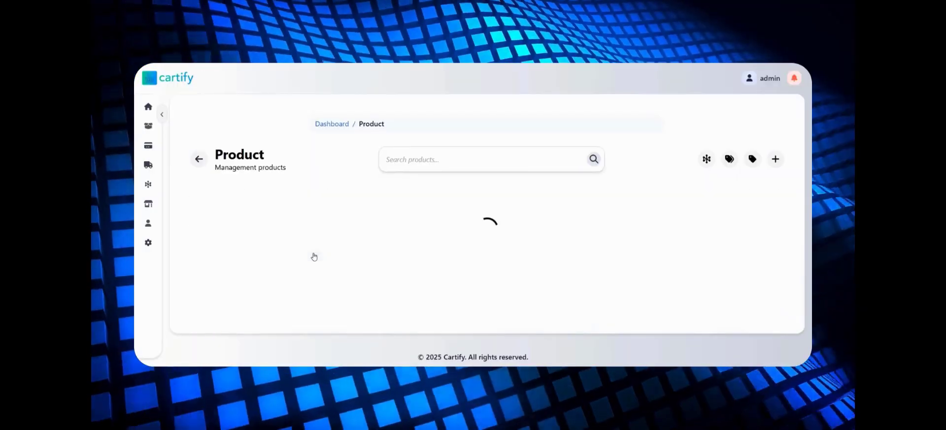
- Filter the product list by the Dairy category and delete the Pp2 product
left_click(396, 209)
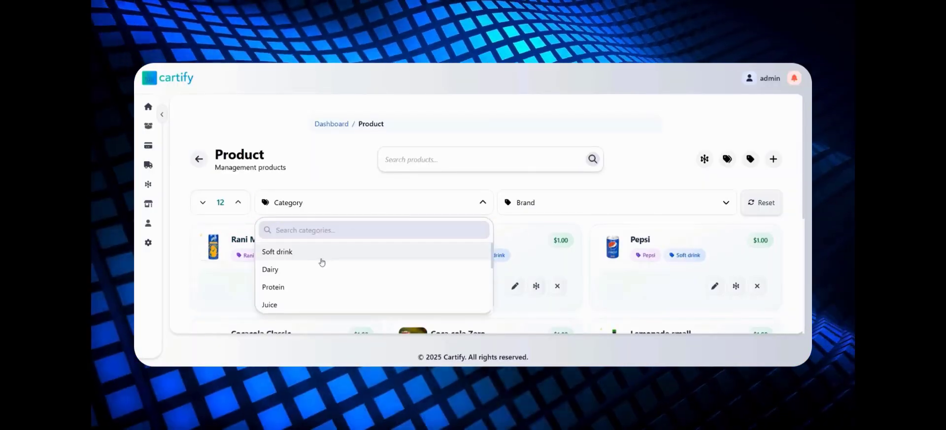
left_click(314, 269)
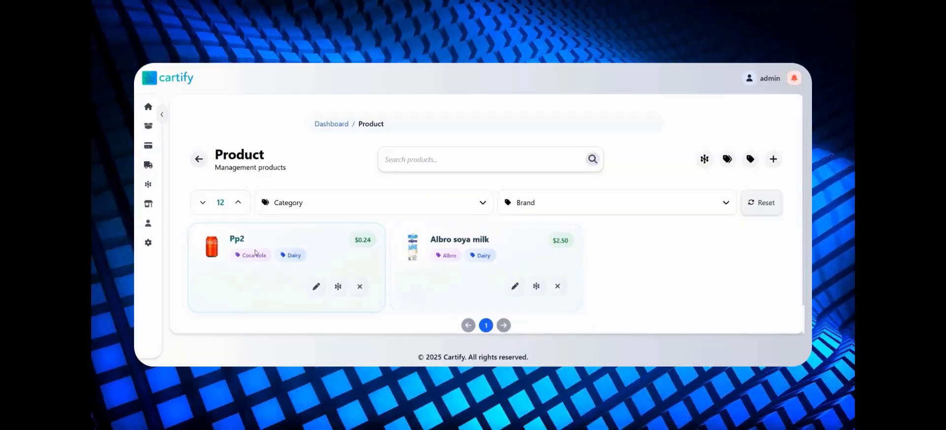
left_click(359, 286)
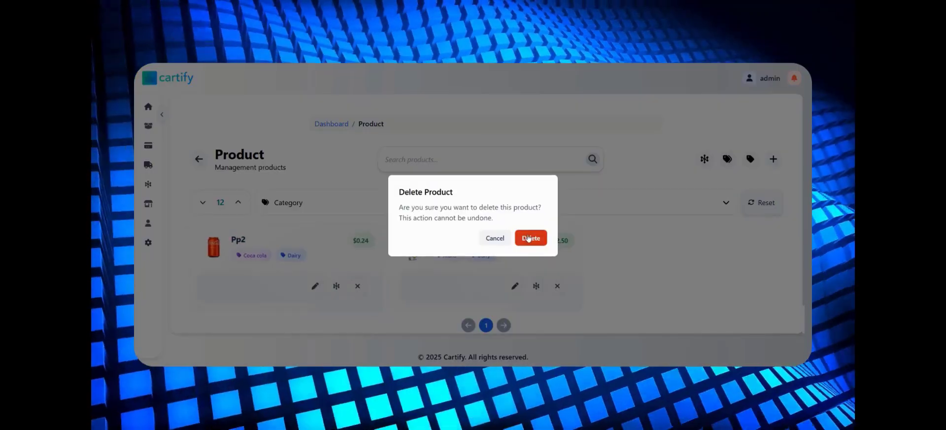
left_click(531, 237)
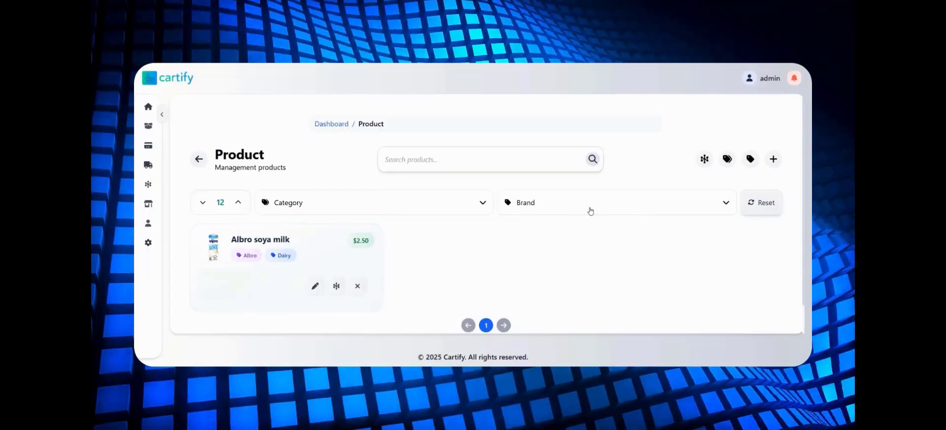
- Search the brand filter for "la" and show only the Lays products
left_click(590, 211)
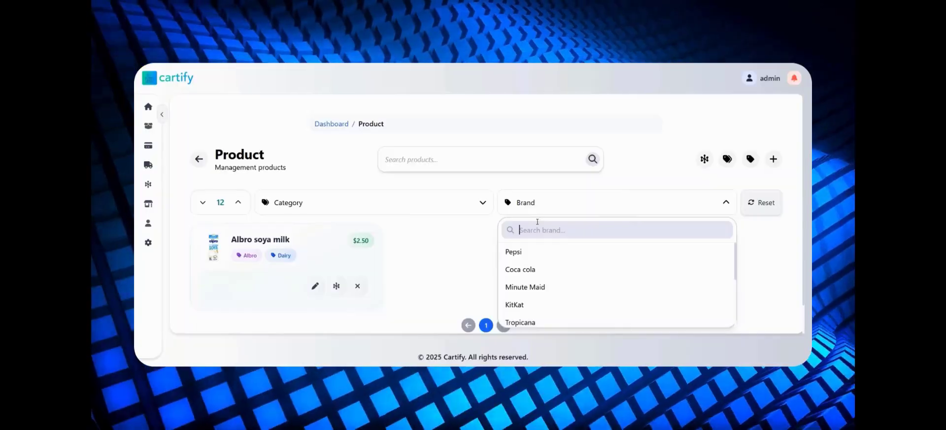
type("la")
left_click(519, 269)
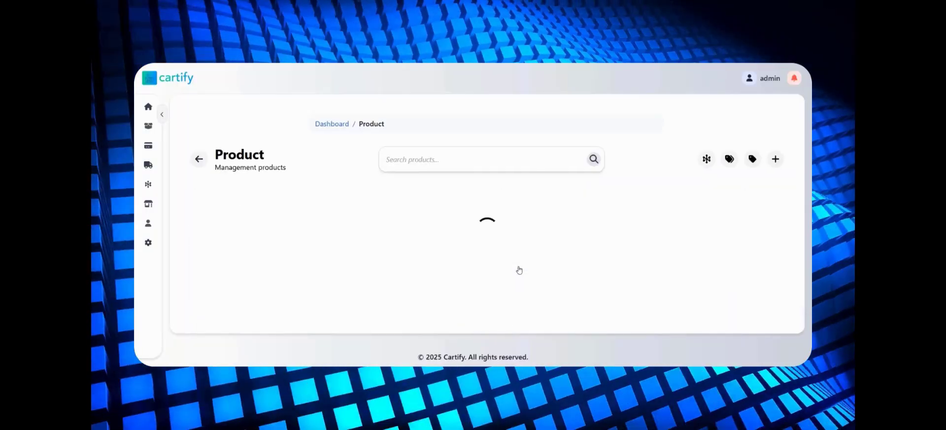
- Filter the products by the Dairy category again and reset all list filters
left_click(410, 211)
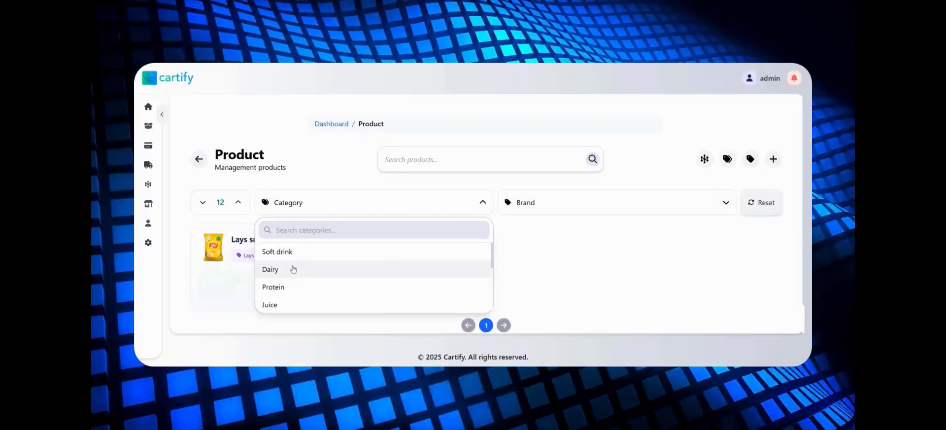
left_click(293, 269)
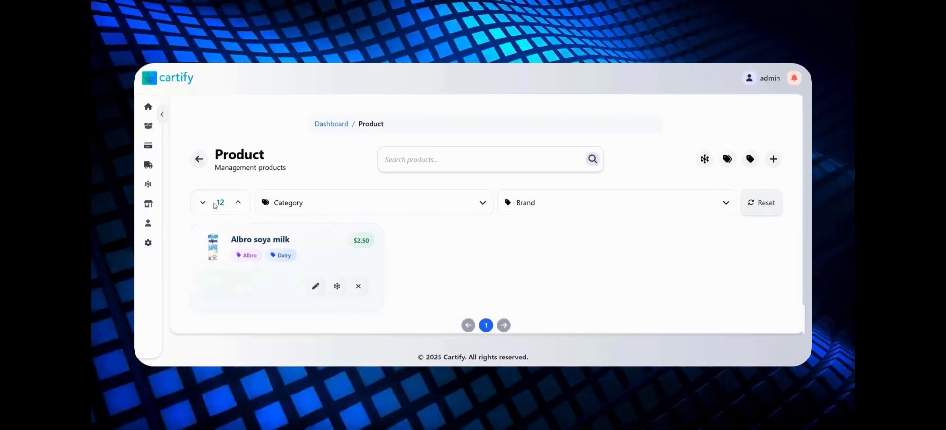
left_click(761, 202)
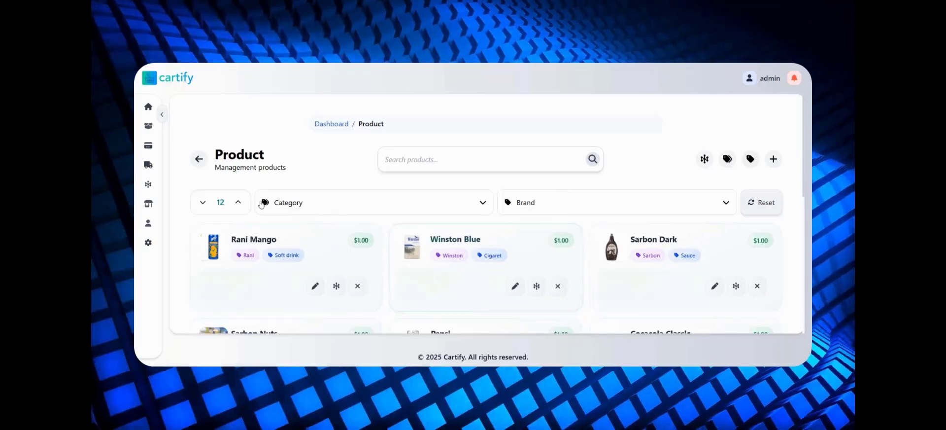
- Show 6 products per page and look over the list, and repeat this with 12 products per page
left_click(202, 203)
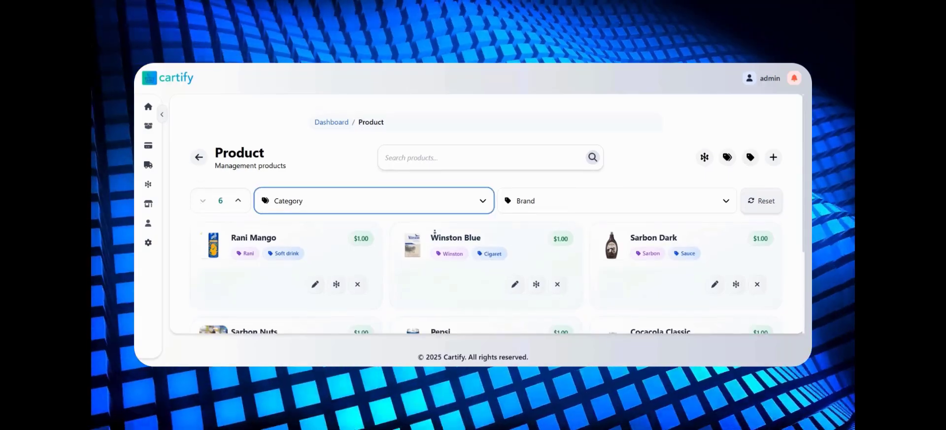
scroll(405, 210, "down", 3)
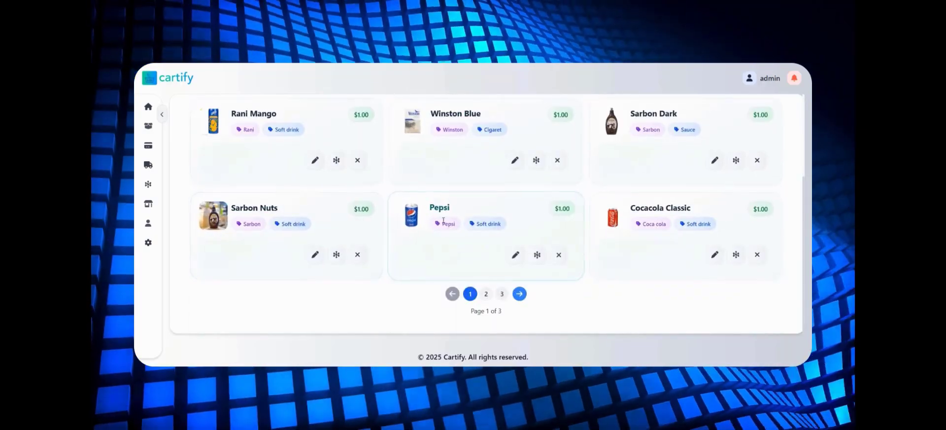
scroll(385, 133, "up", 3)
left_click(240, 202)
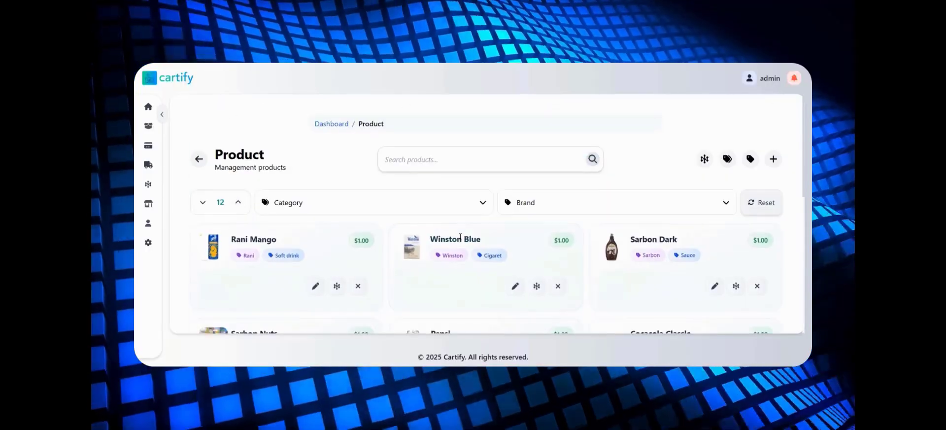
scroll(493, 222, "down", 5)
scroll(571, 261, "down", 2)
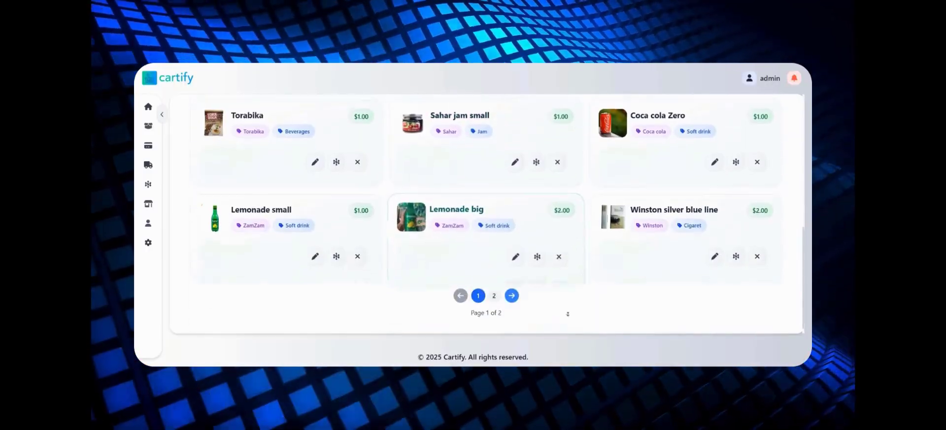
scroll(298, 162, "up", 6)
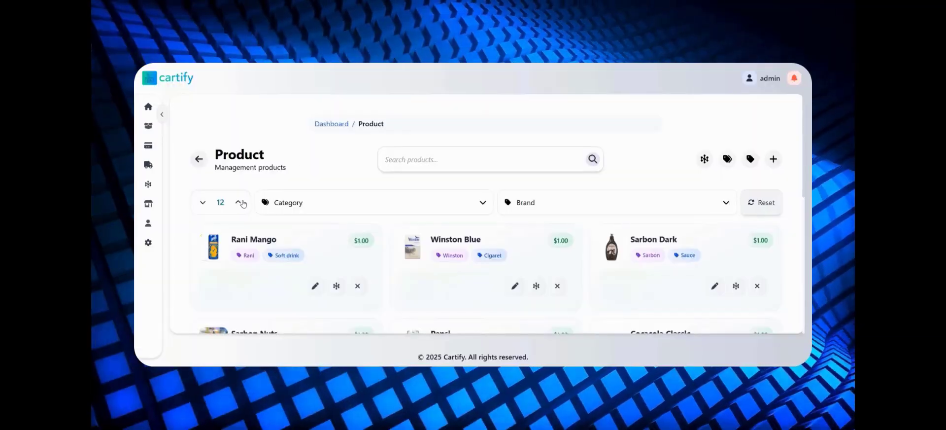
- Increase the page size to 24 products and look through the full list
left_click(240, 202)
scroll(593, 234, "down", 8)
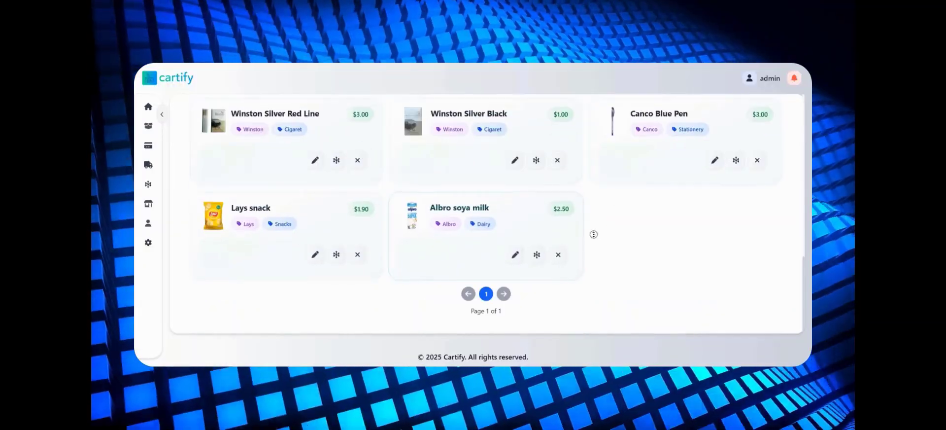
scroll(594, 235, "up", 8)
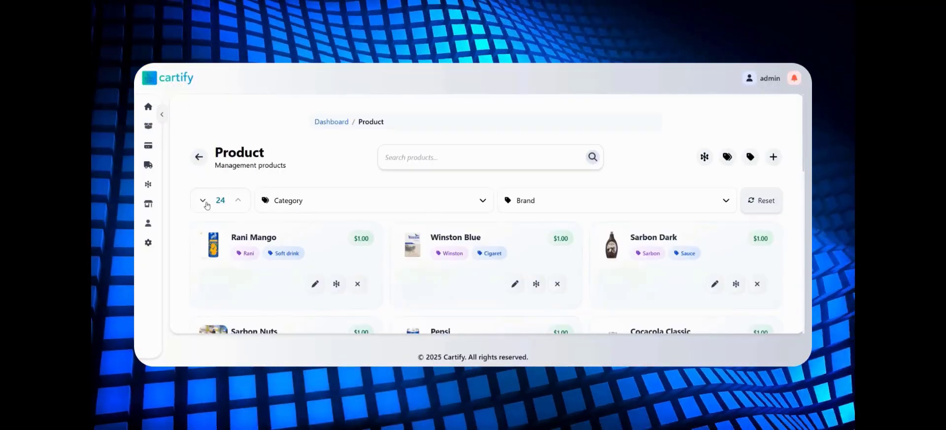
- Lower the page size to 6 products, raise it back to 12 and scan the product list
left_click(204, 202)
left_click(204, 202)
left_click(237, 201)
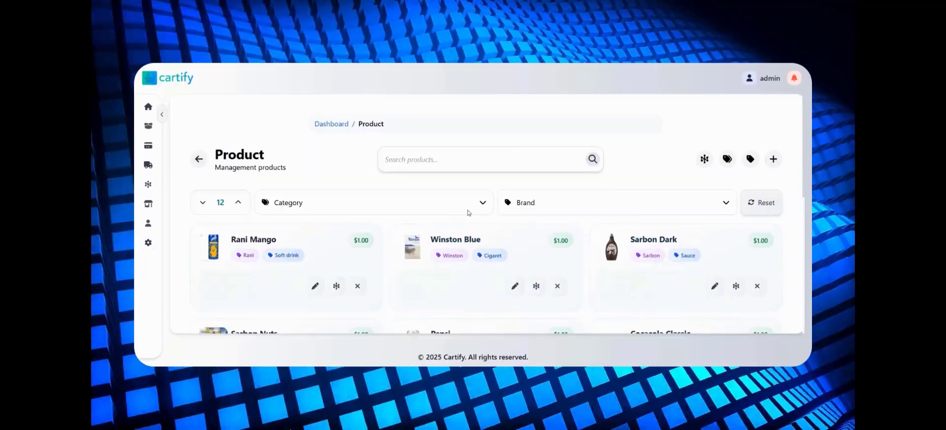
scroll(569, 276, "down", 5)
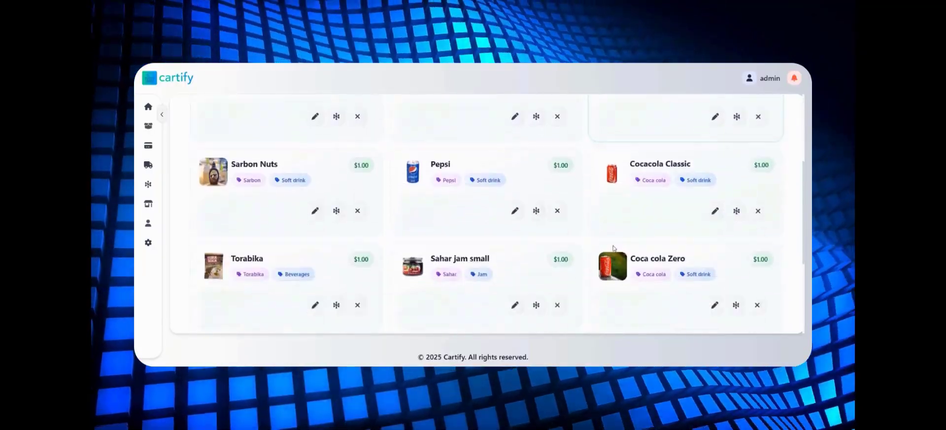
scroll(566, 244, "up", 5)
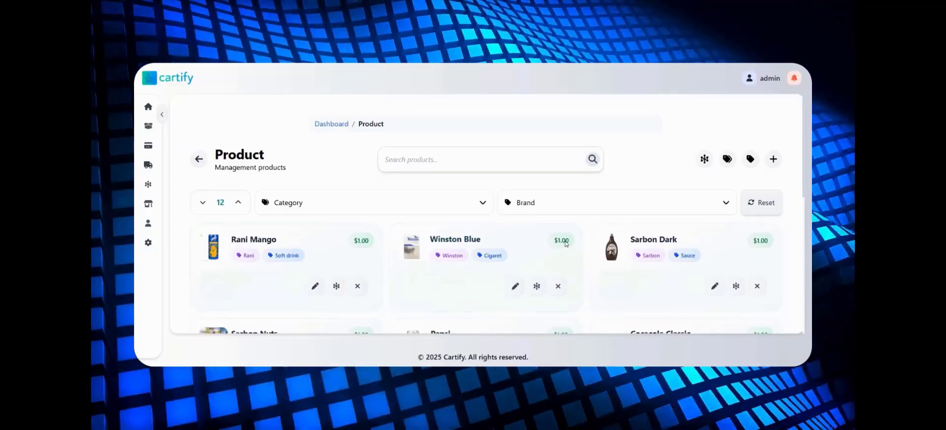